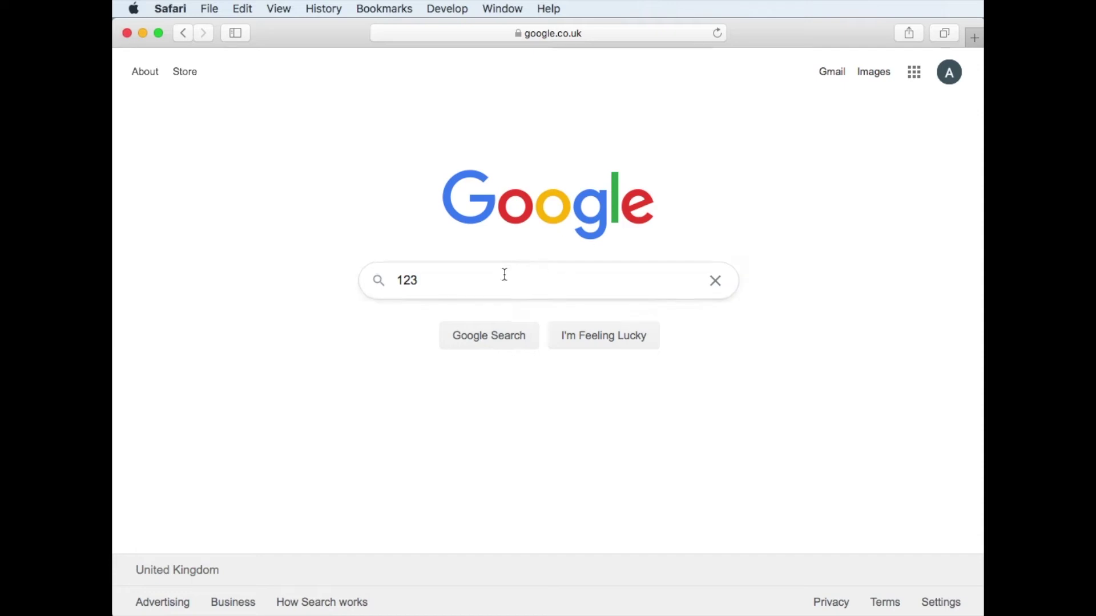
Clear the text 123 from the Google search box and dismiss the search suggestions
key(BackSpace)
key(BackSpace)
key(BackSpace)
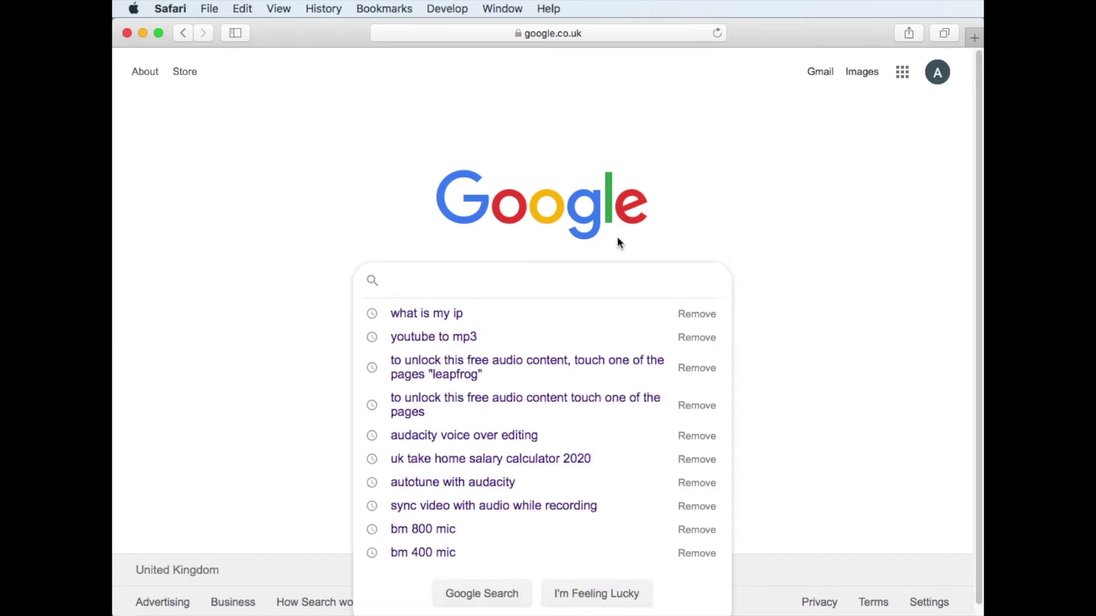
click(812, 261)
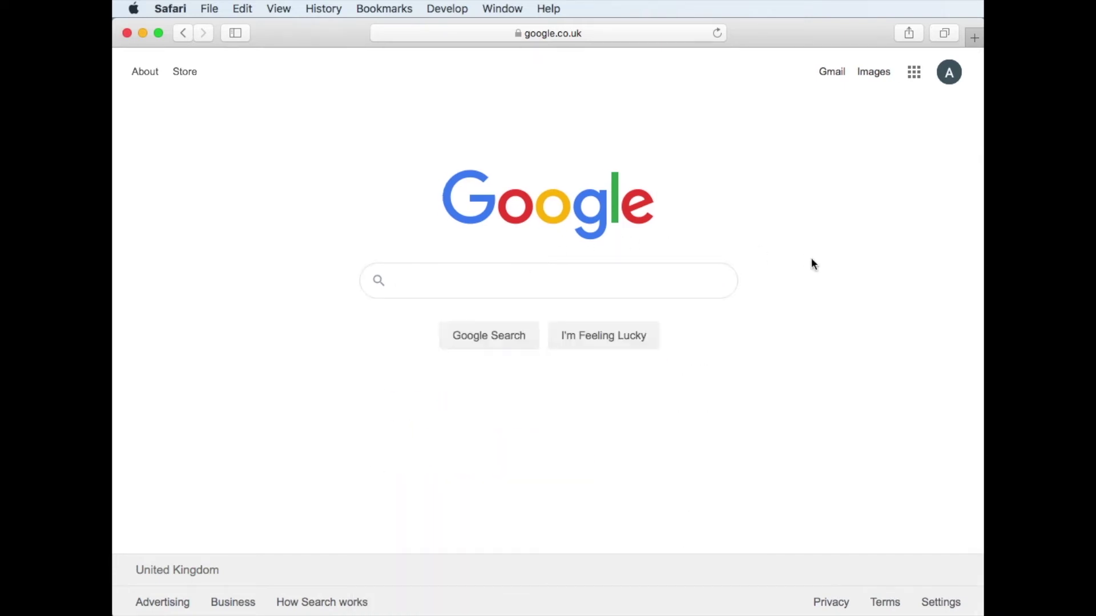
Open the router's sign-in page at the address 192.168.0.1
click(607, 32)
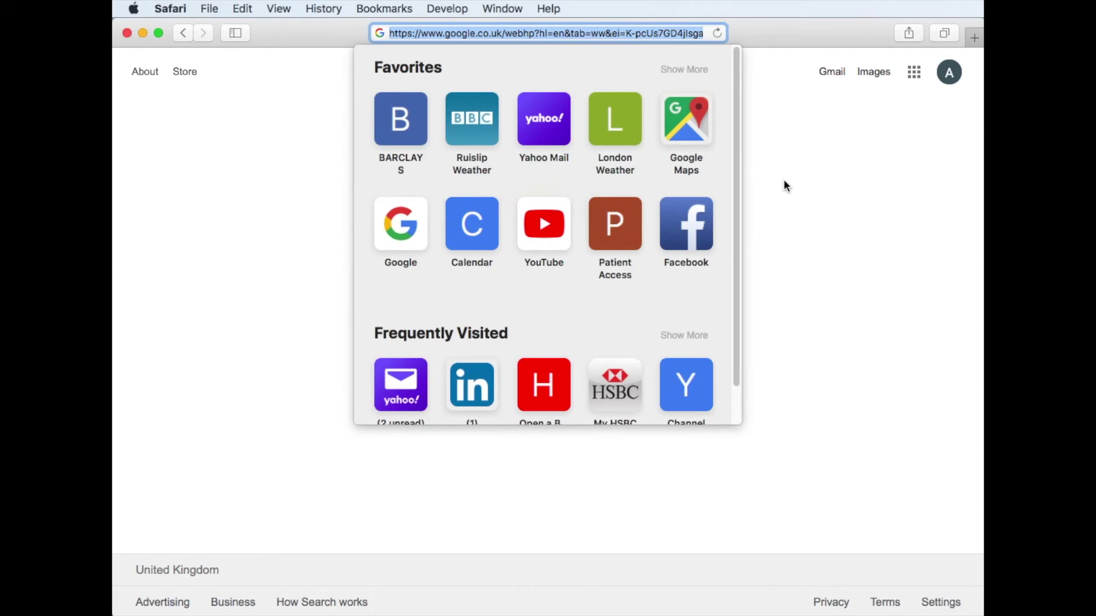
click(783, 180)
click(595, 34)
text(192.1)
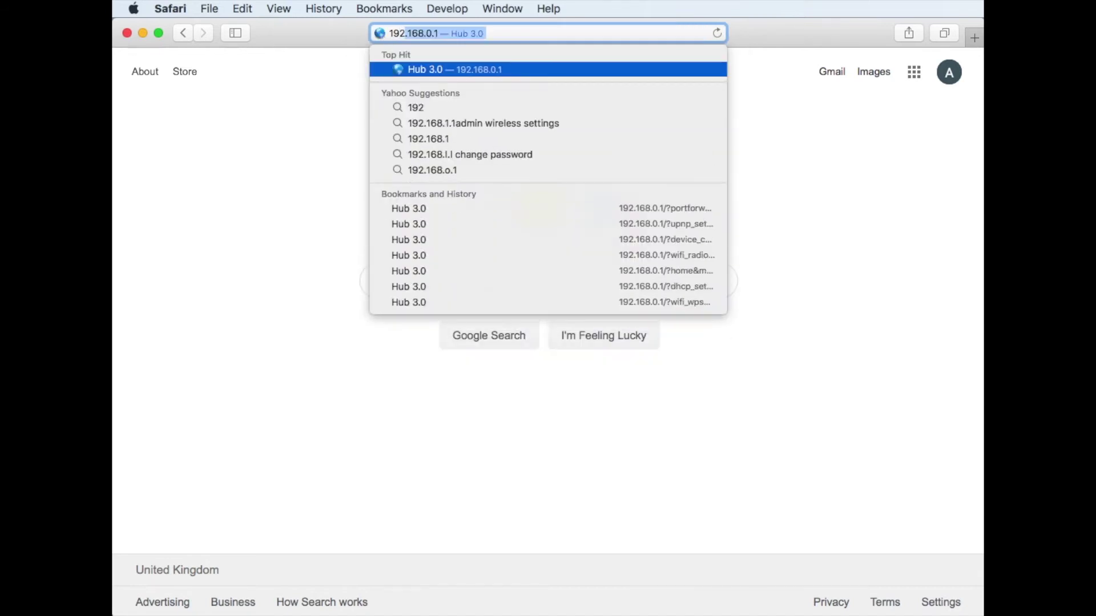
text(68.01)
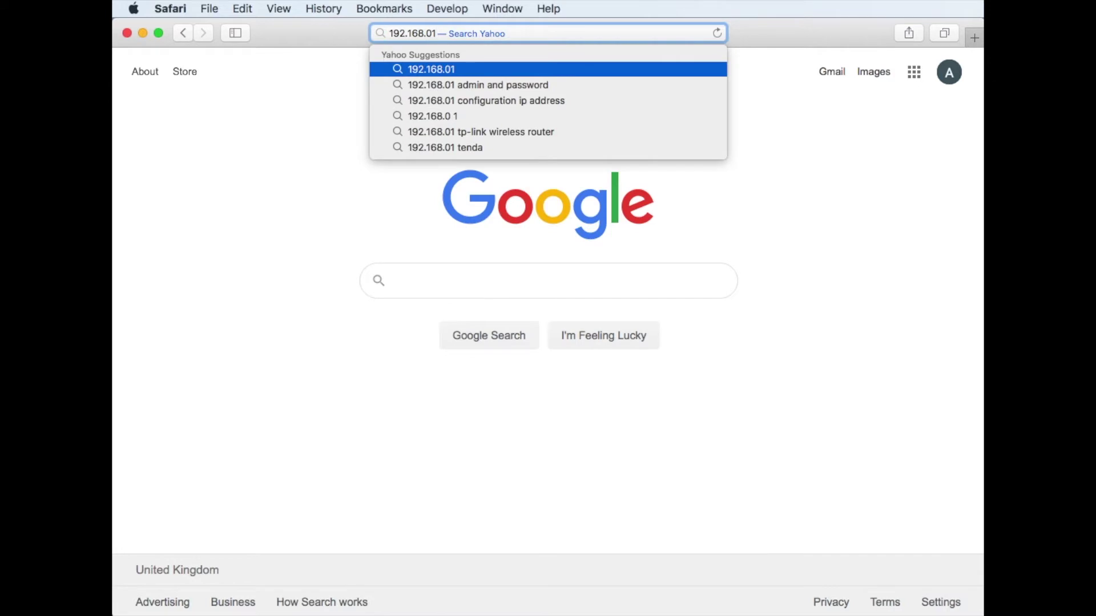
key(BackSpace)
text(.1)
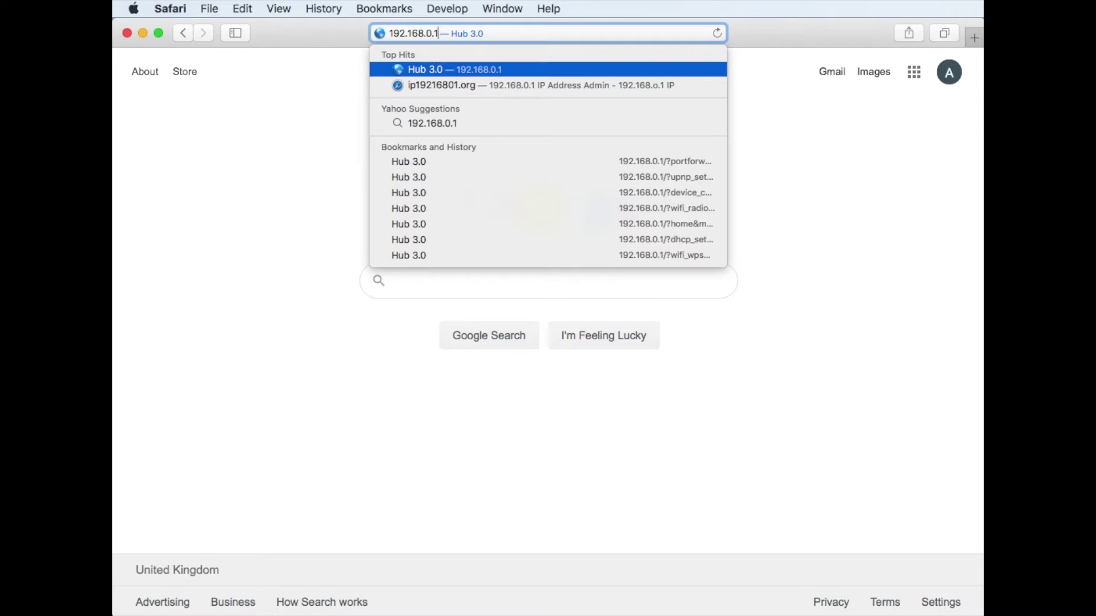
key(Return)
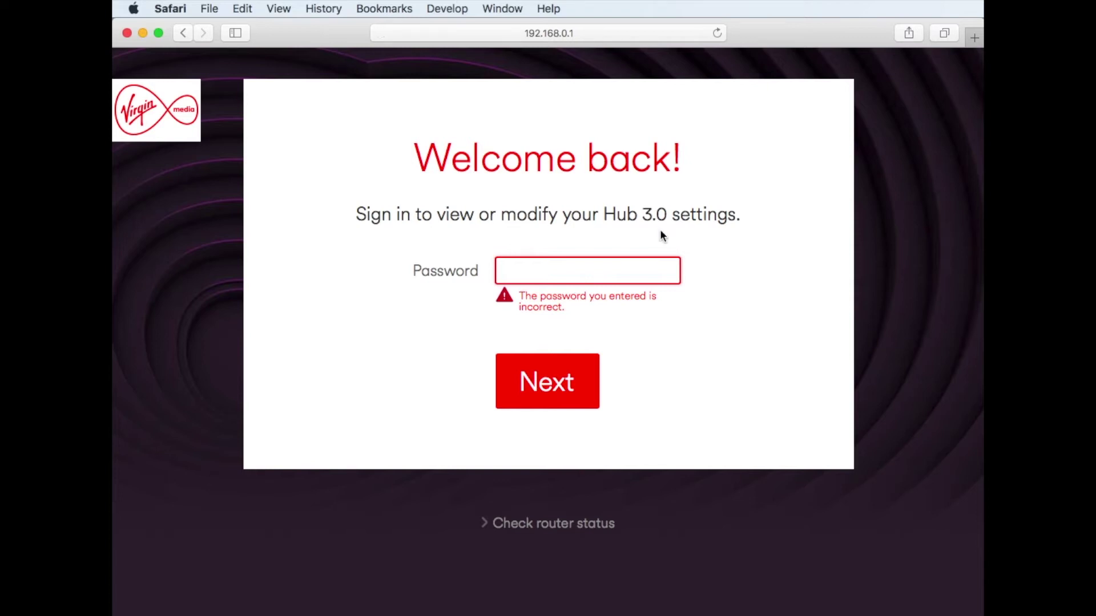
Enter the router password and sign in to the Hub 3.0 settings
click(603, 270)
text(•••••••••)
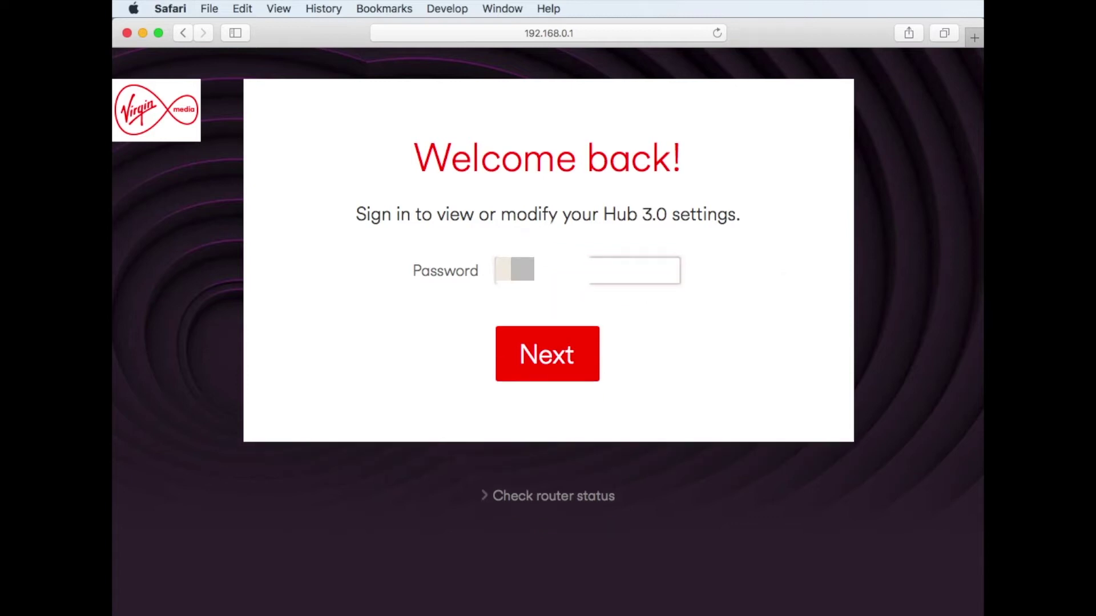
text(•)
click(555, 360)
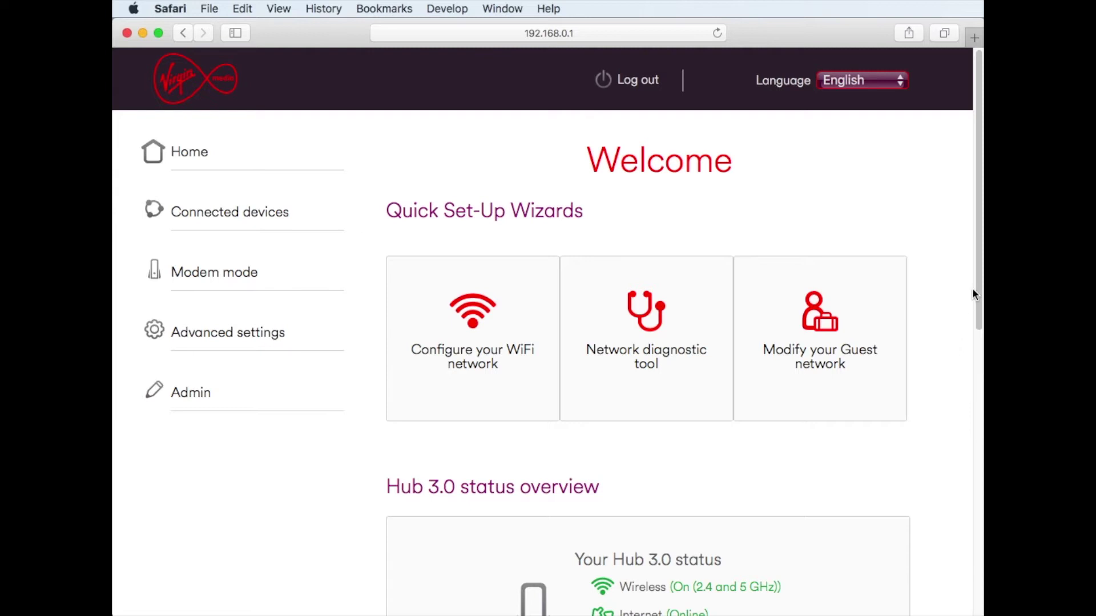
Review the Hub 3.0 status overview, including the wireless status and the connected devices
drag(978, 292, 980, 498)
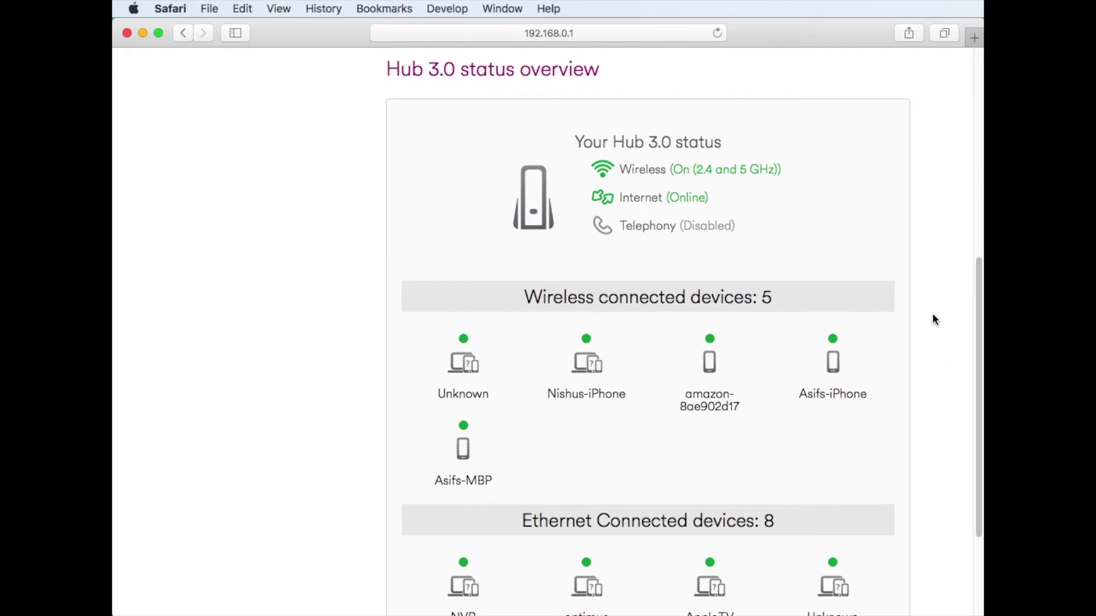
mouse_move(979, 321)
mouse_down()
mouse_move(982, 401)
mouse_move(968, 303)
mouse_up()
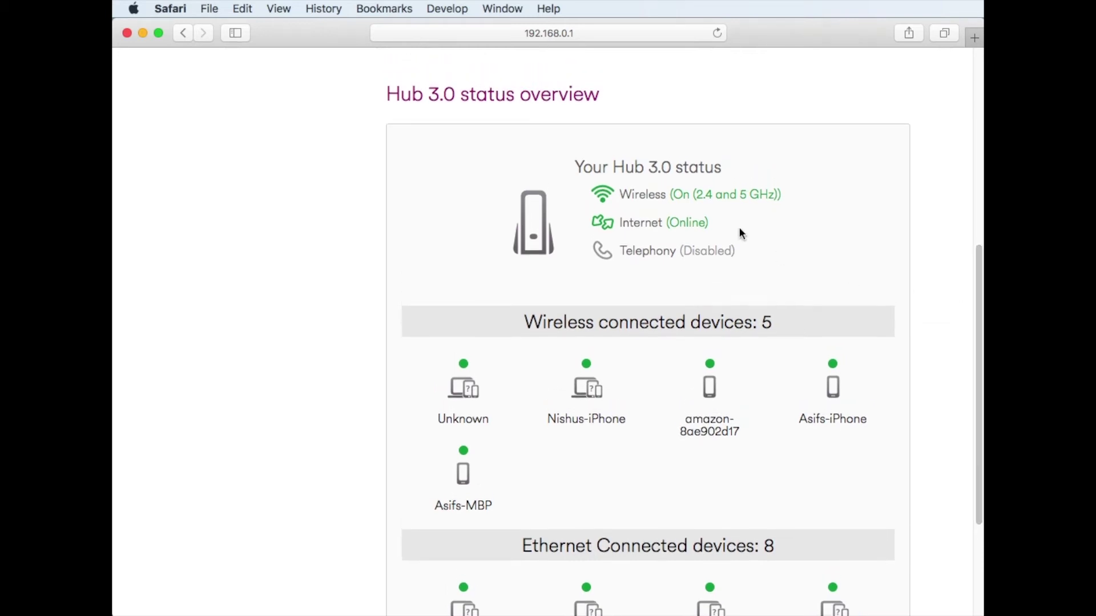
drag(696, 195, 776, 194)
click(802, 199)
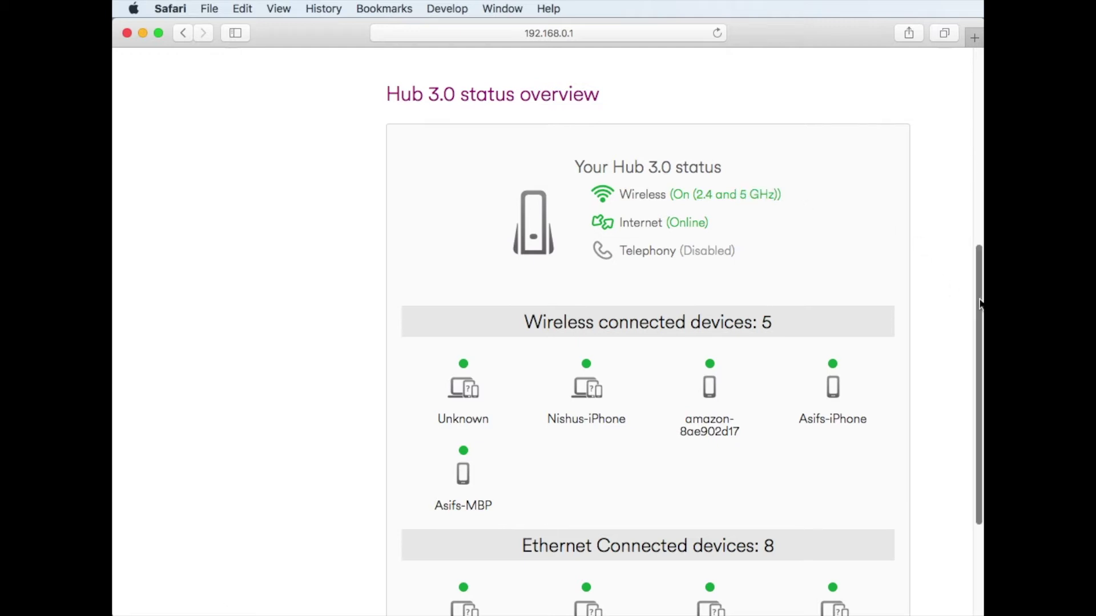
drag(971, 293, 957, 134)
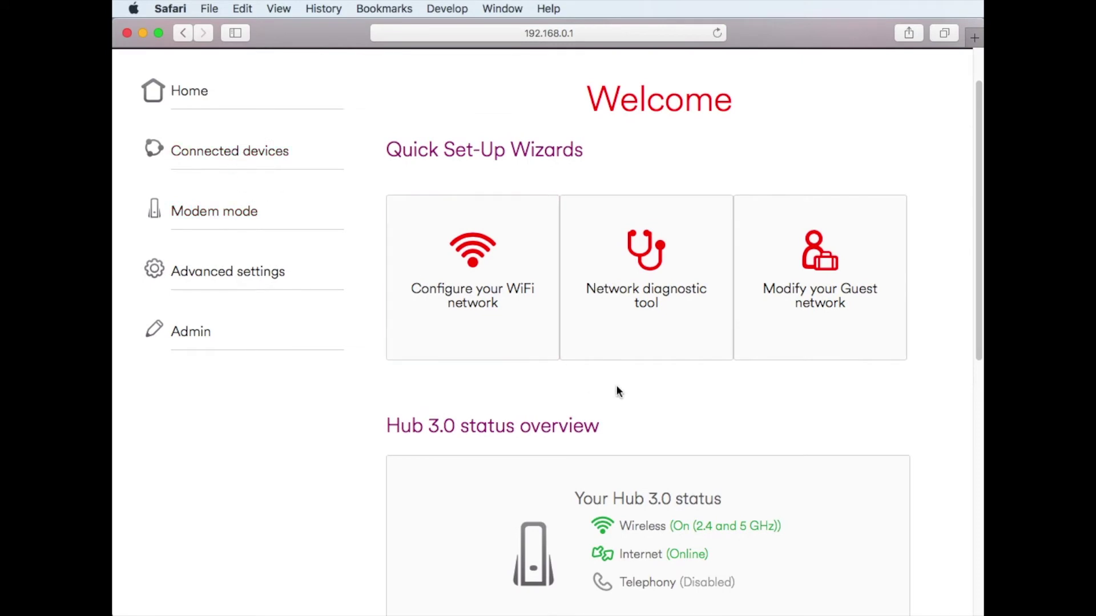
Open the Port forwarding page from the Security section of the advanced settings
scroll(615, 385, up, 1)
click(221, 295)
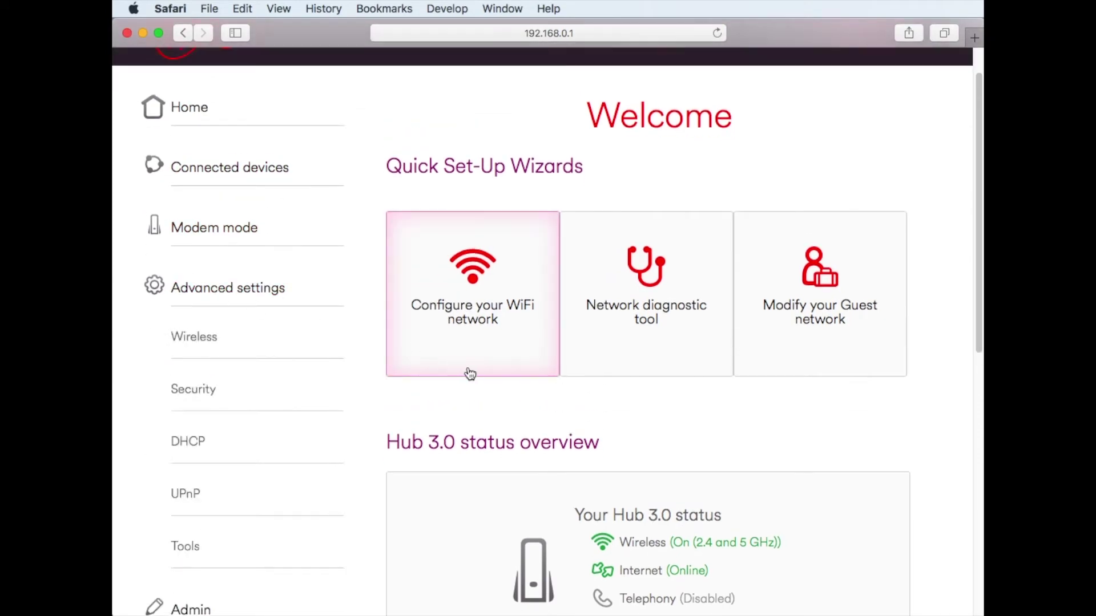
drag(980, 240, 982, 325)
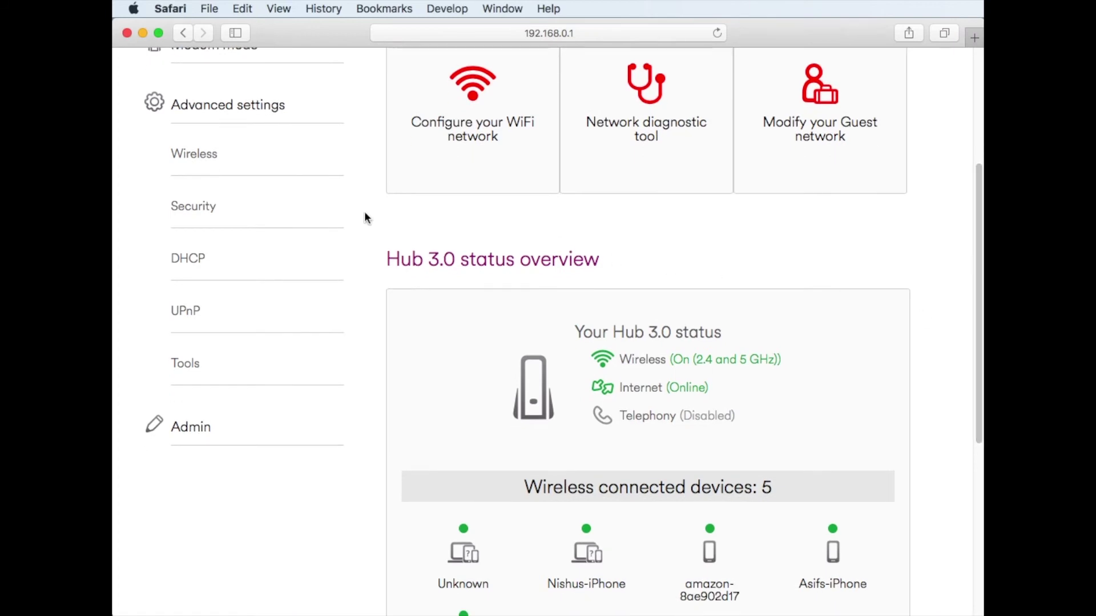
click(197, 207)
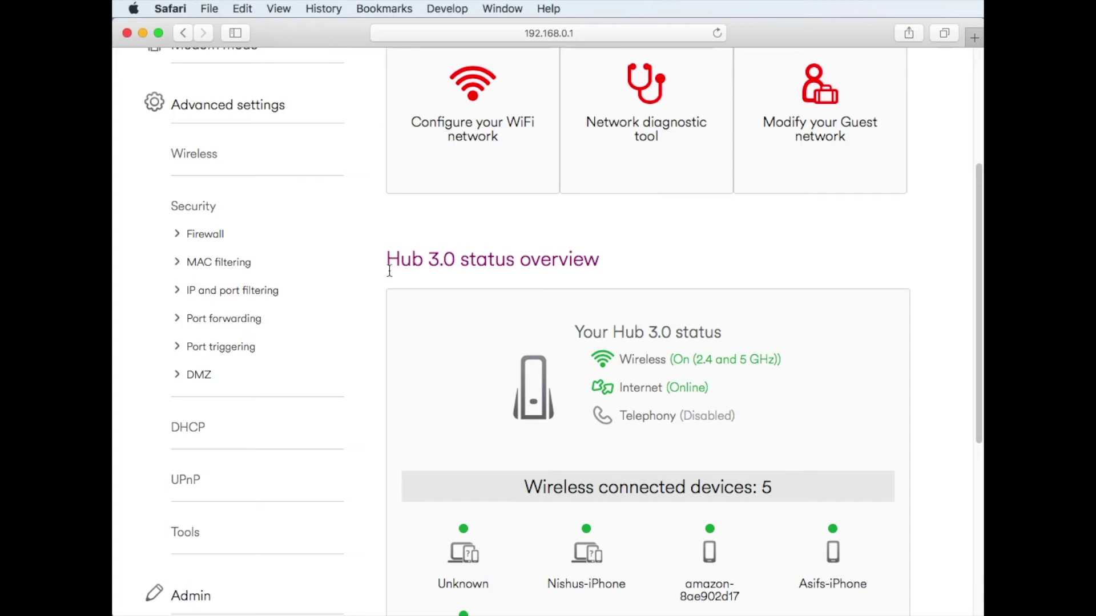
click(257, 318)
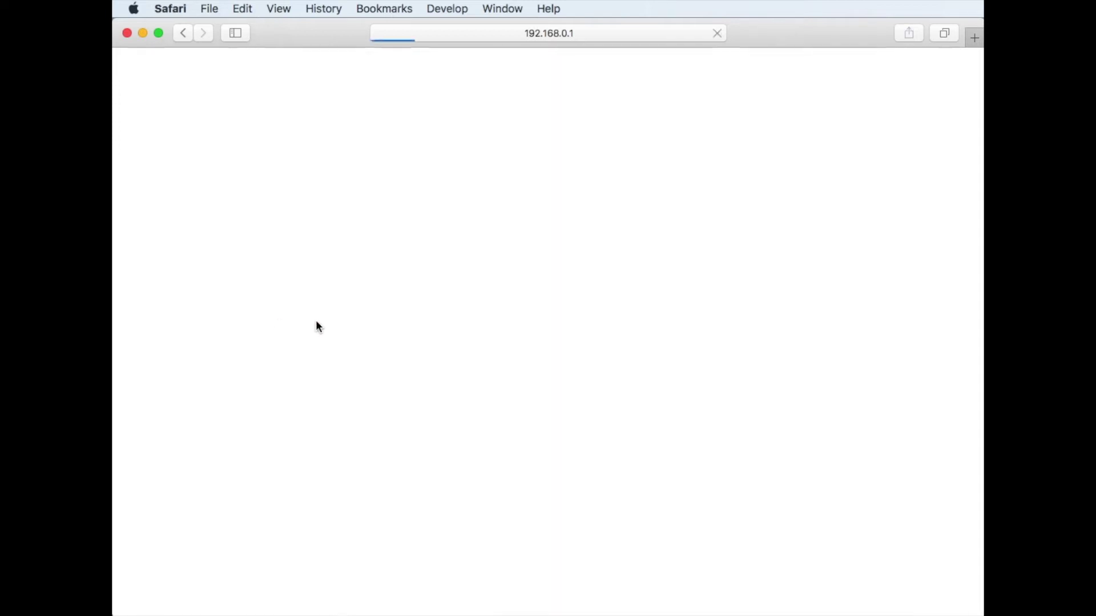
Examine the existing port 80 forwarding rule, including its external port range and local IP address
scroll(971, 257, down, 2)
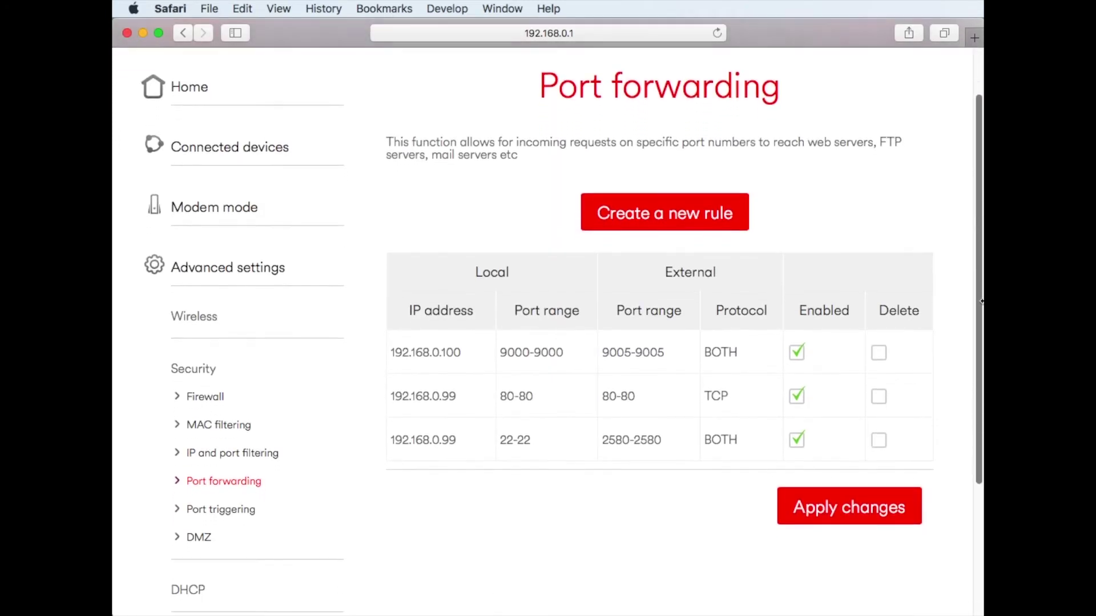
scroll(958, 254, up, 2)
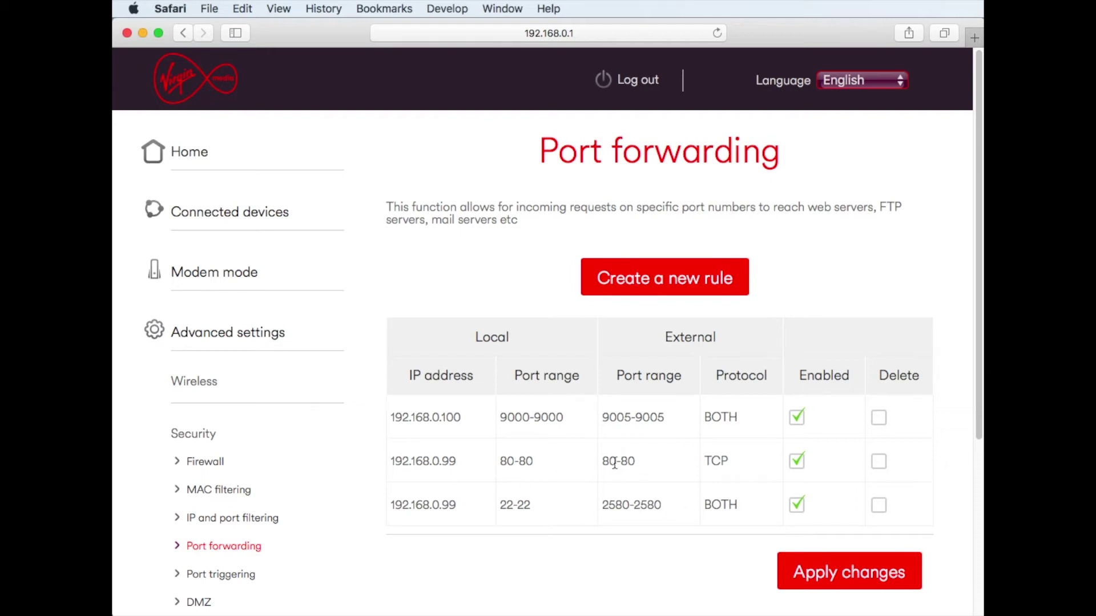
drag(602, 461, 638, 461)
drag(534, 461, 391, 461)
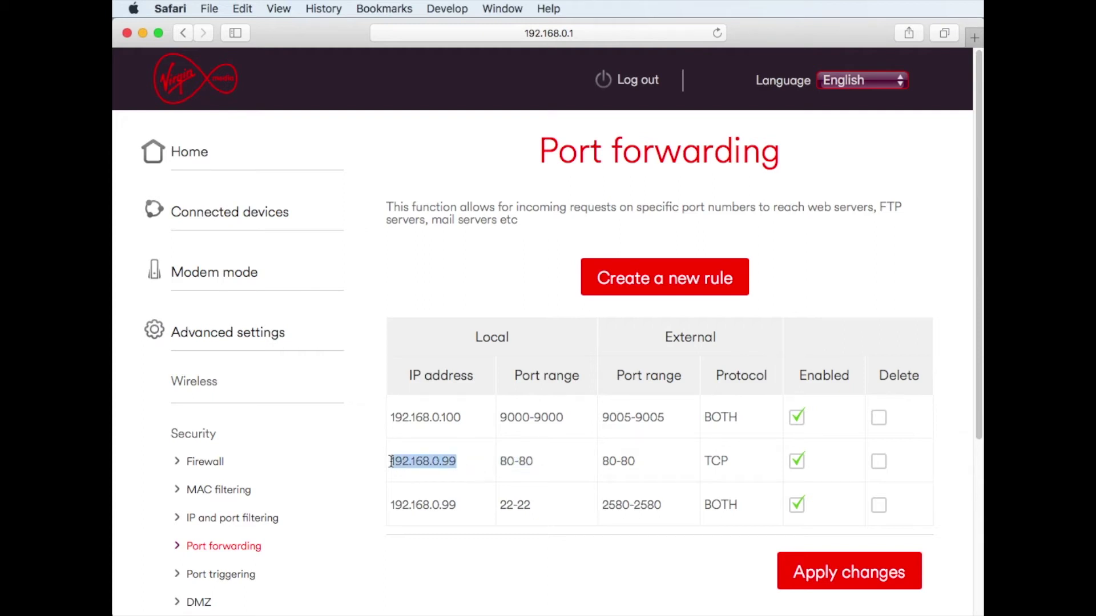
click(470, 464)
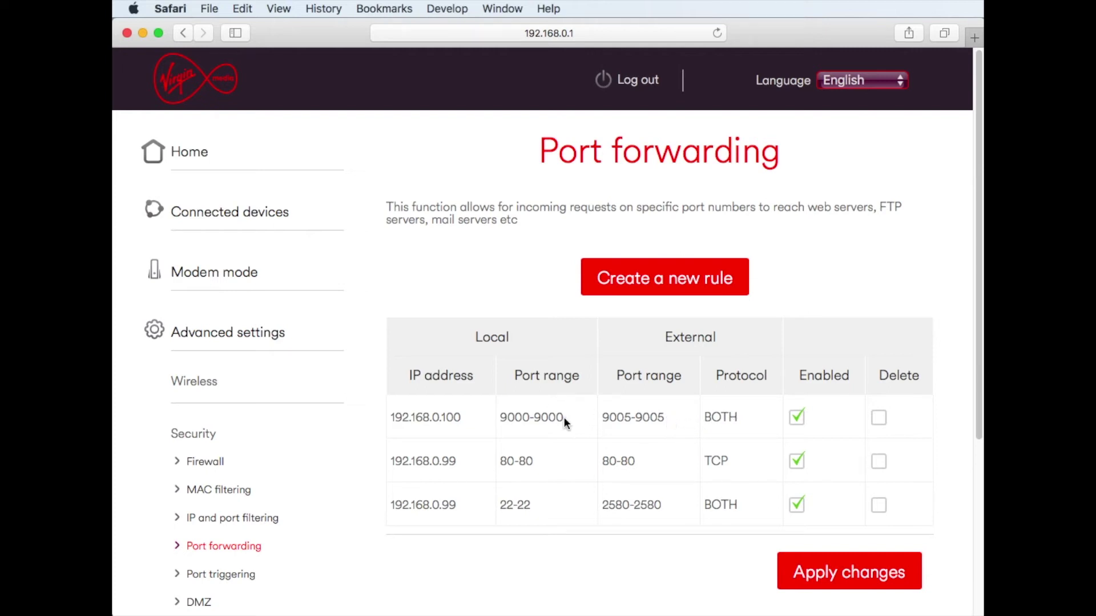
Compare the local and external port ranges of the forwarding rule for 192.168.0.100
drag(564, 420, 502, 420)
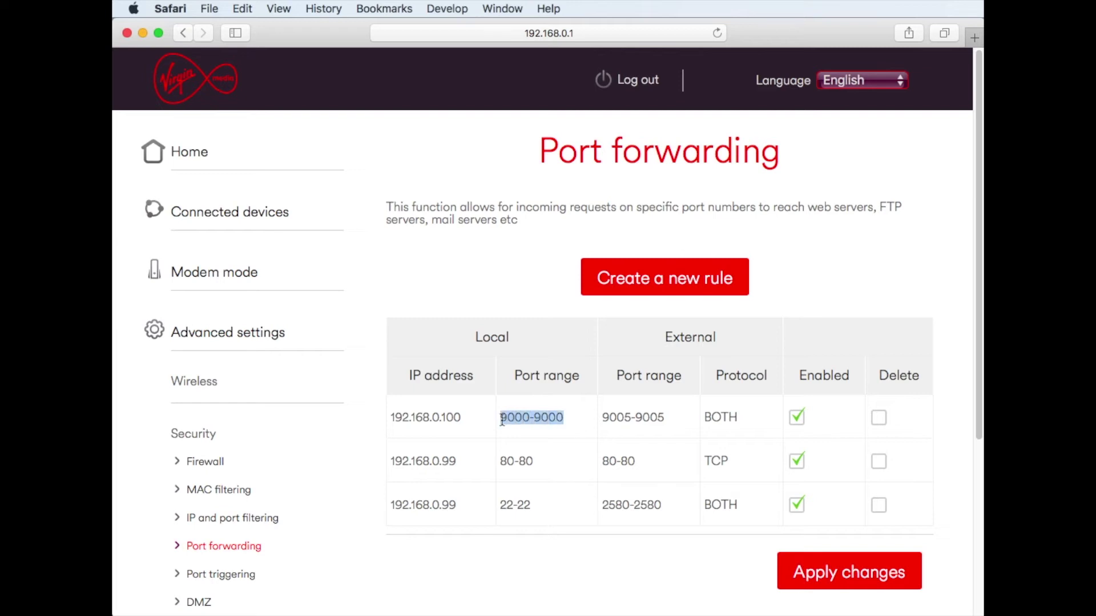
click(584, 424)
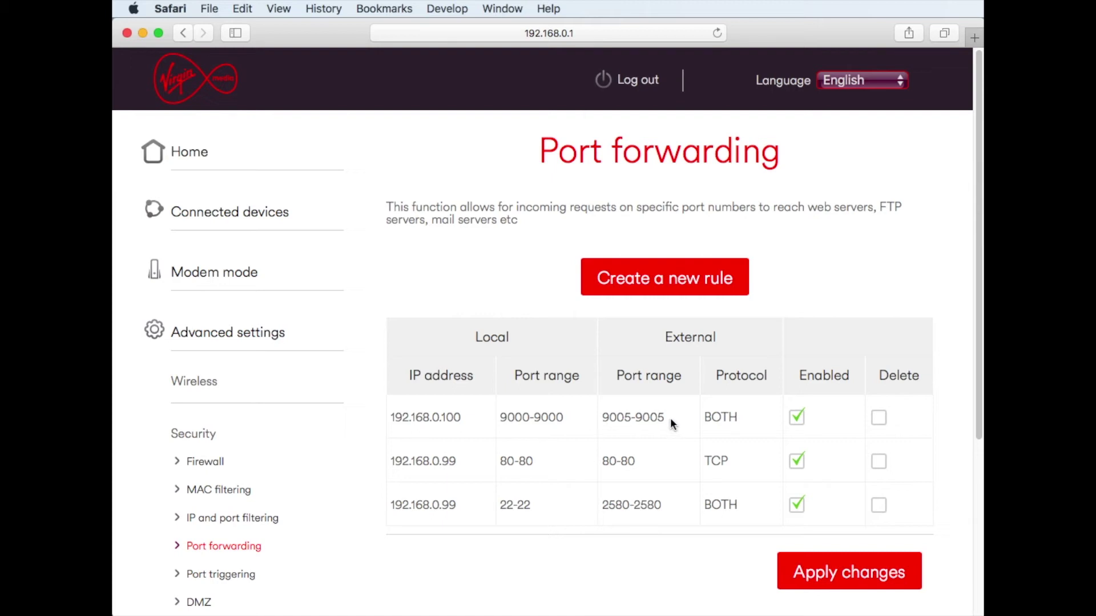
drag(667, 417, 602, 418)
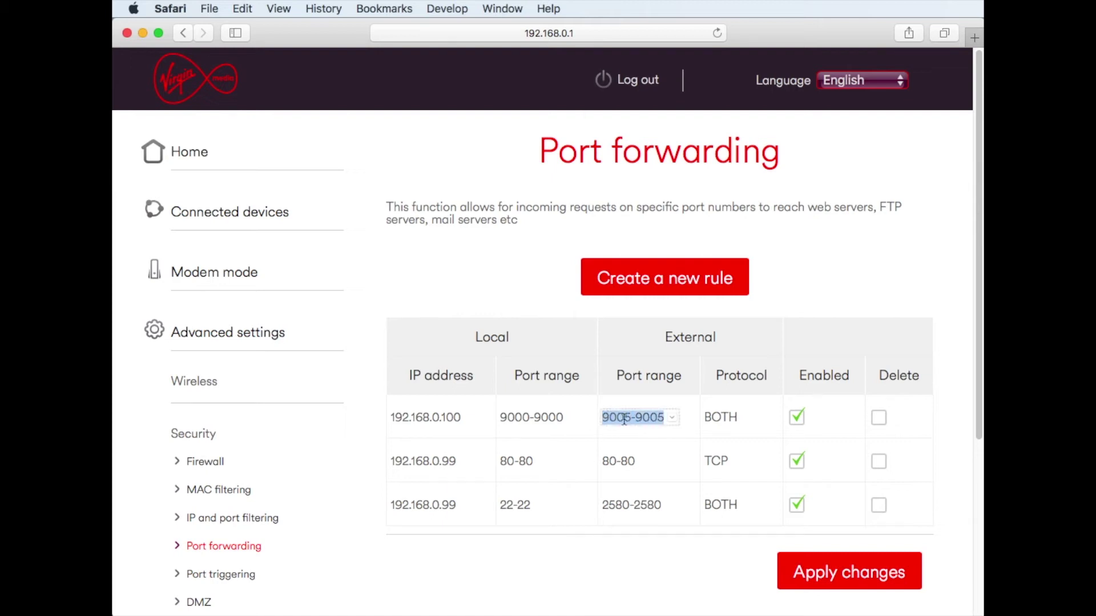
click(685, 421)
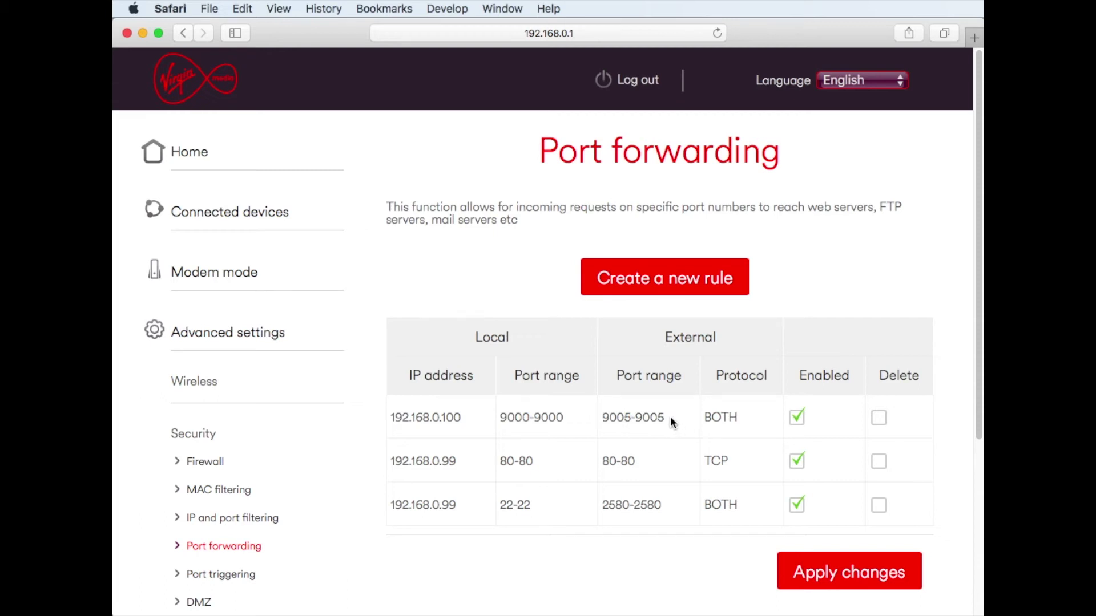
drag(671, 420, 601, 419)
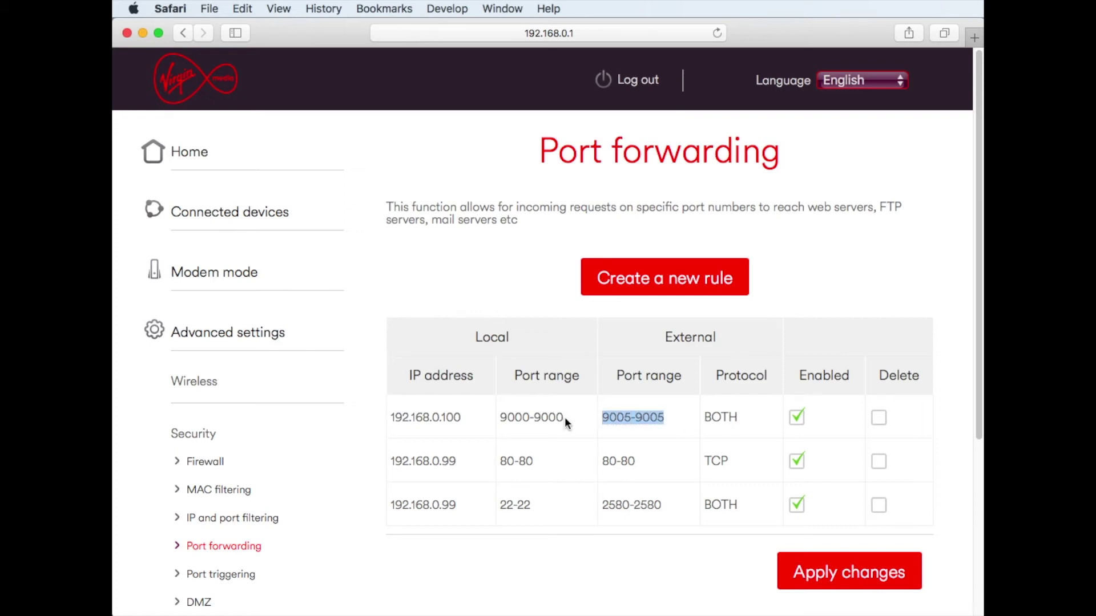
drag(564, 420, 497, 420)
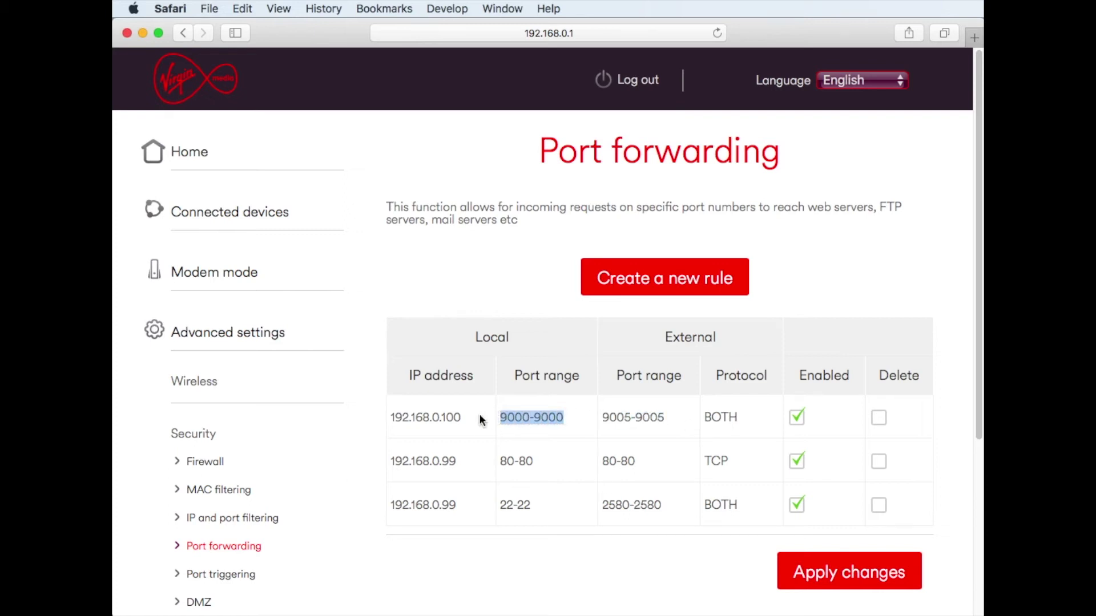
click(481, 421)
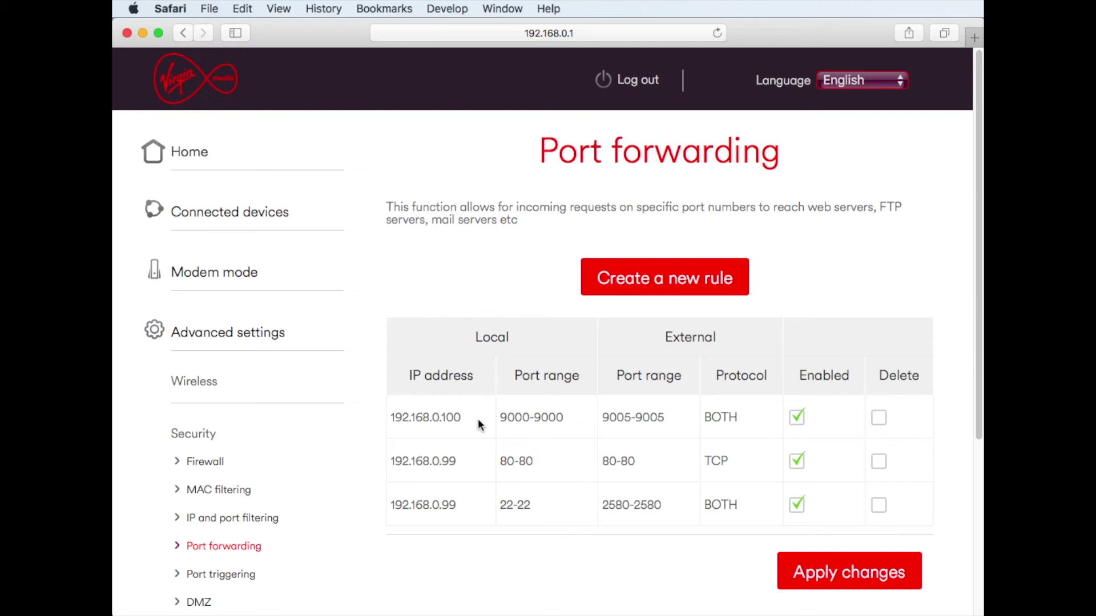
Start a new port forwarding rule and go to the last number of its local IP address
click(658, 282)
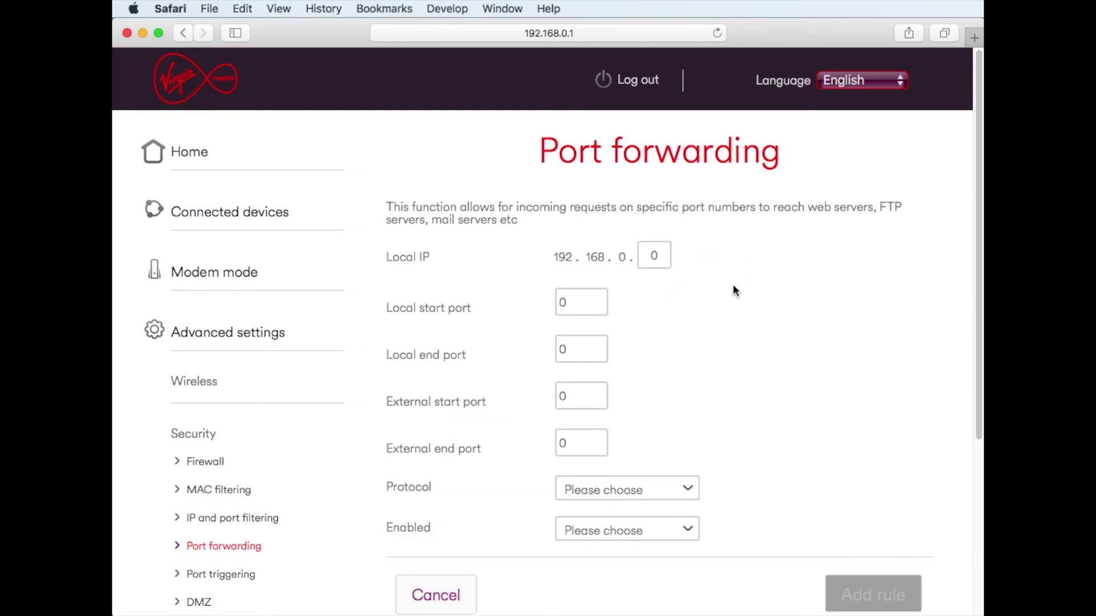
click(651, 255)
click(665, 255)
drag(657, 256, 645, 255)
click(662, 255)
click(665, 255)
Go through the new rule's local and external start and end port fields without entering values
click(587, 304)
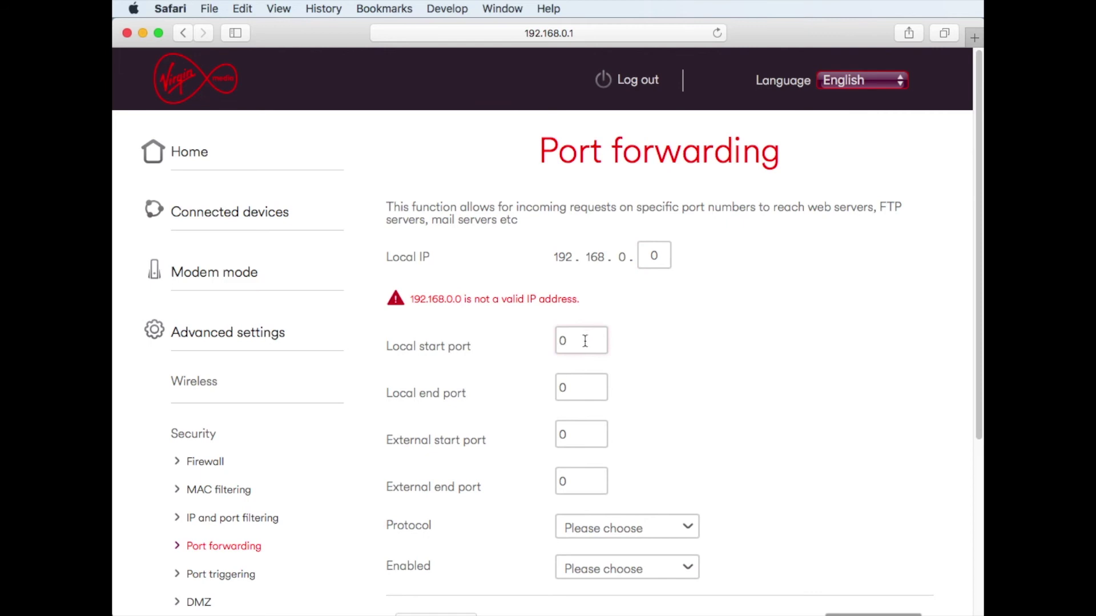
click(581, 393)
click(588, 387)
click(583, 431)
click(581, 479)
scroll(699, 471, down, 1)
scroll(701, 474, down, 4)
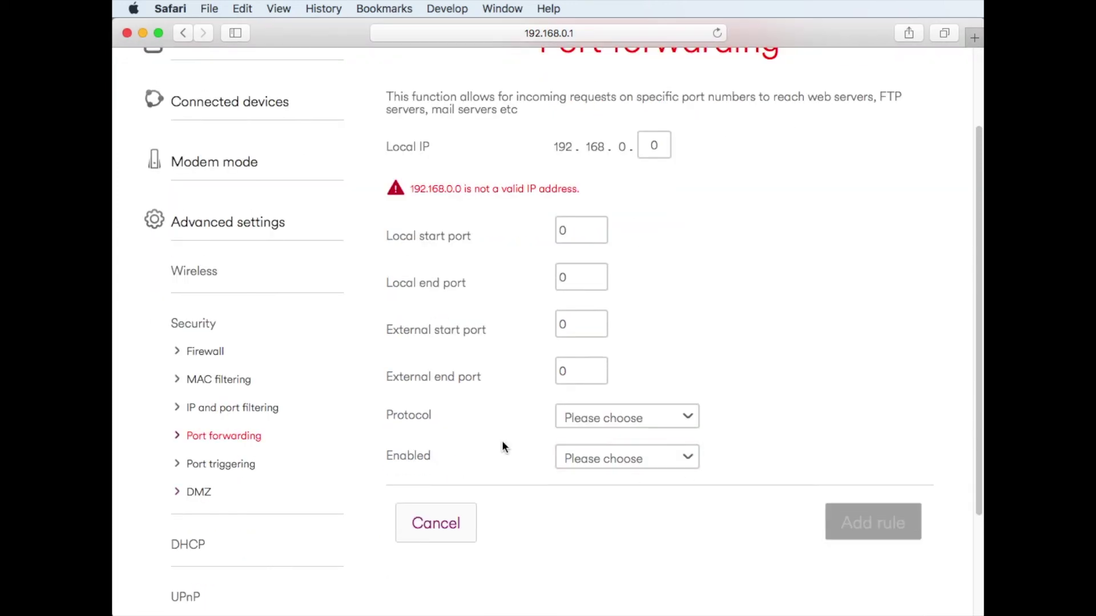
Review the new rule's Protocol and Enabled options without choosing any, and cancel creating the rule
click(670, 423)
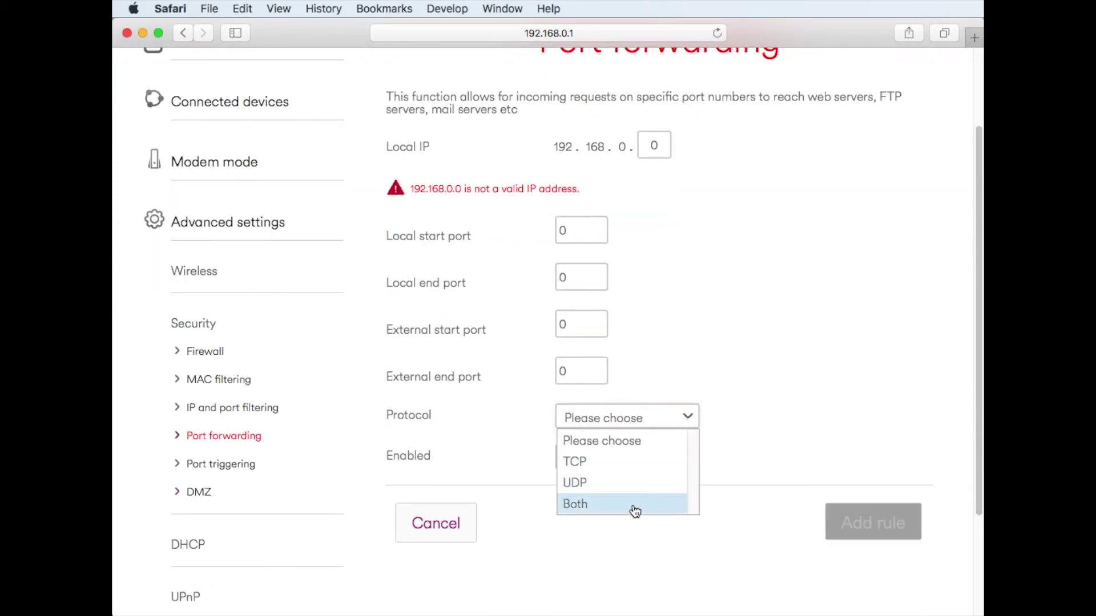
click(711, 467)
click(645, 459)
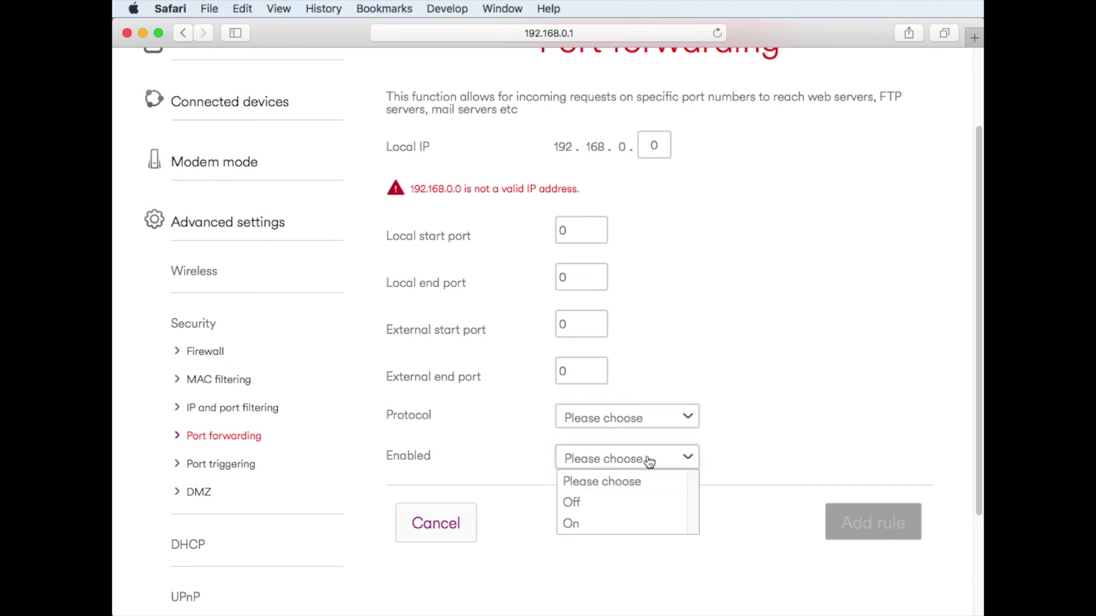
click(628, 483)
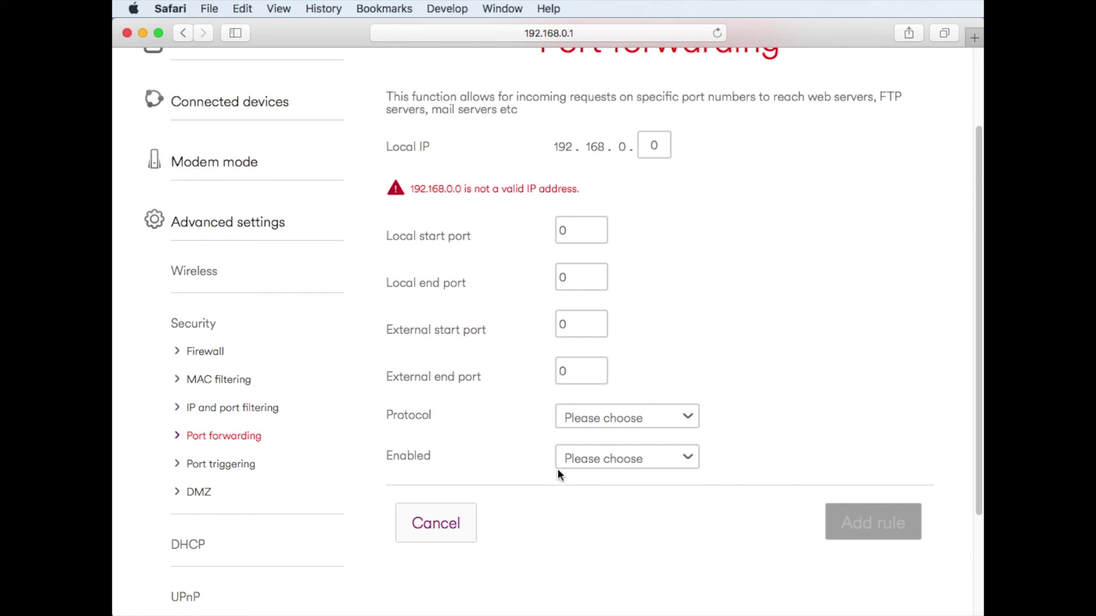
click(628, 464)
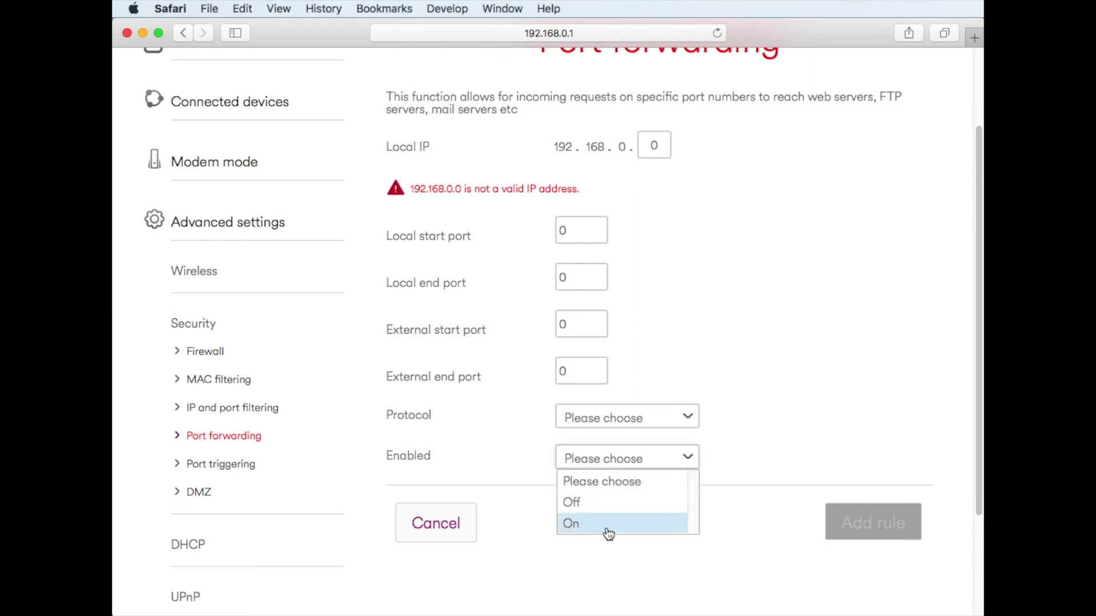
click(739, 511)
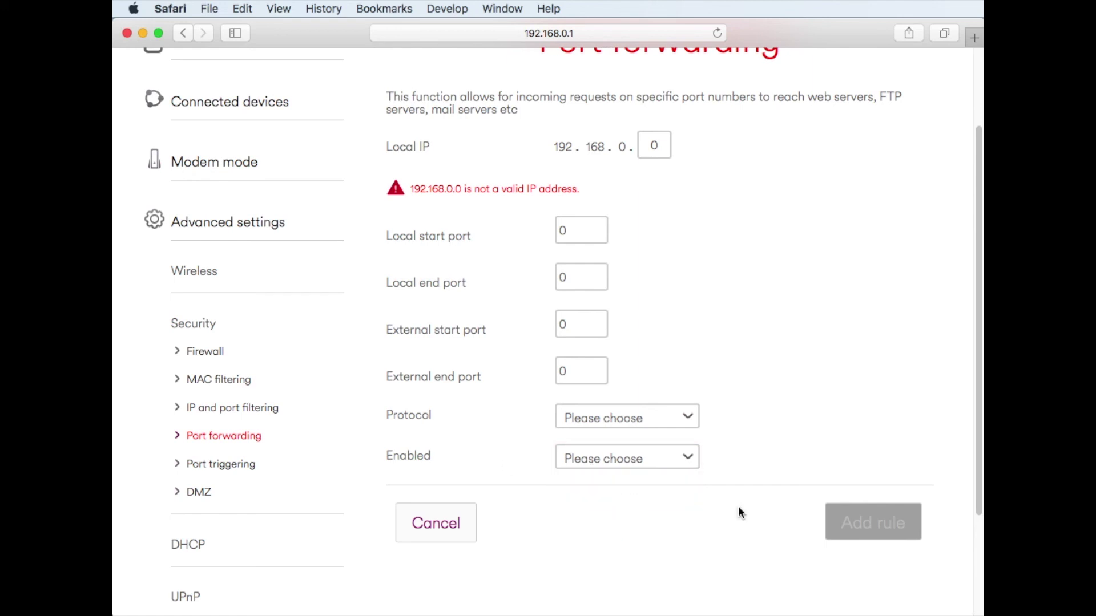
click(432, 533)
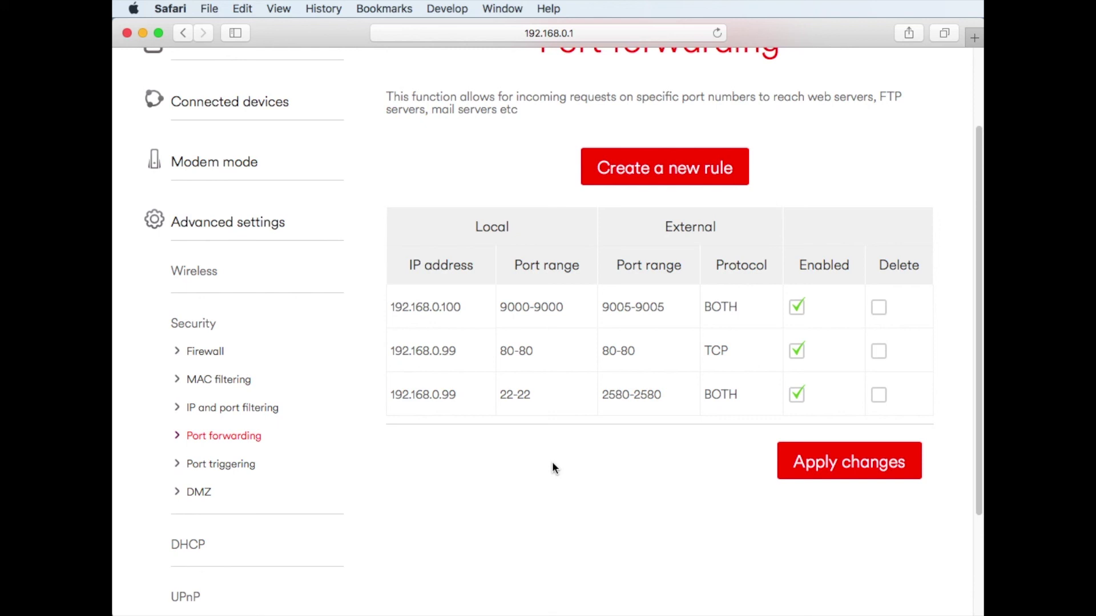
Open a new browser window, align it over the existing one and search Google for "what is my ip"
click(209, 9)
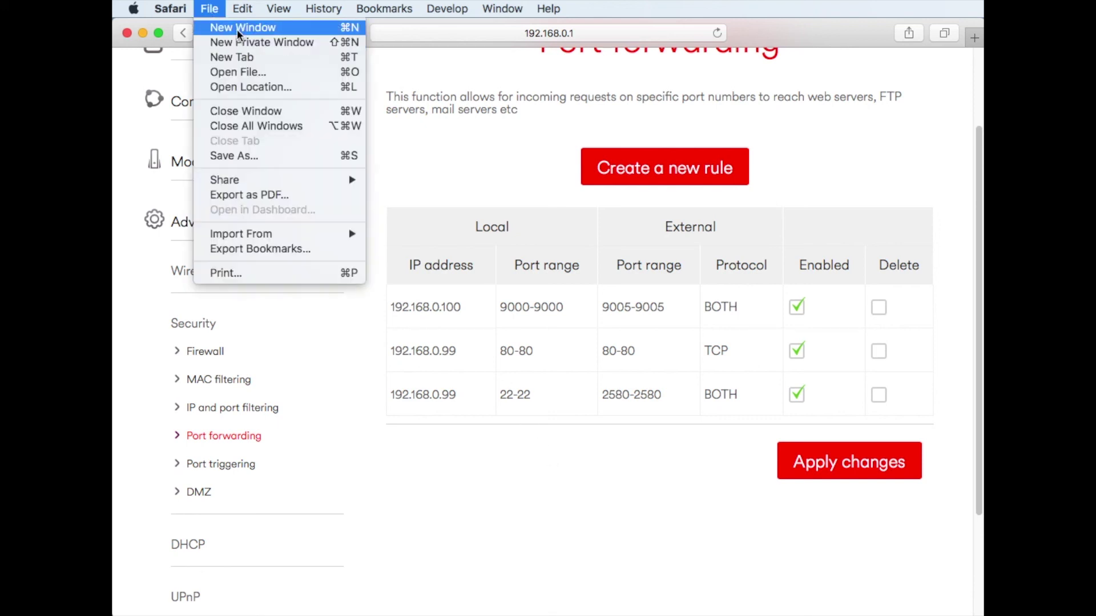
click(238, 27)
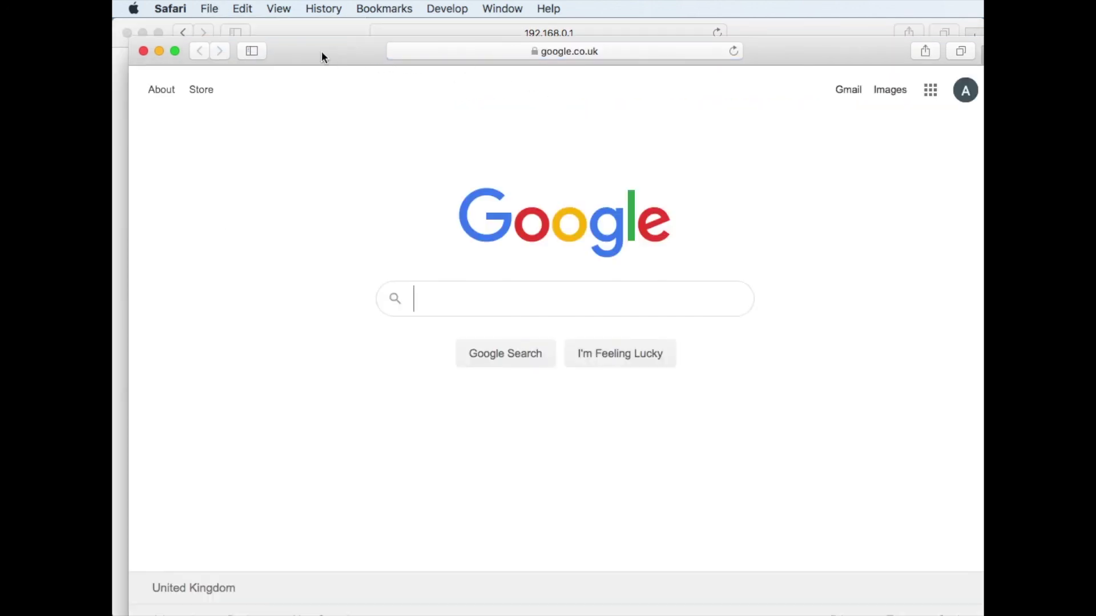
drag(321, 50, 307, 36)
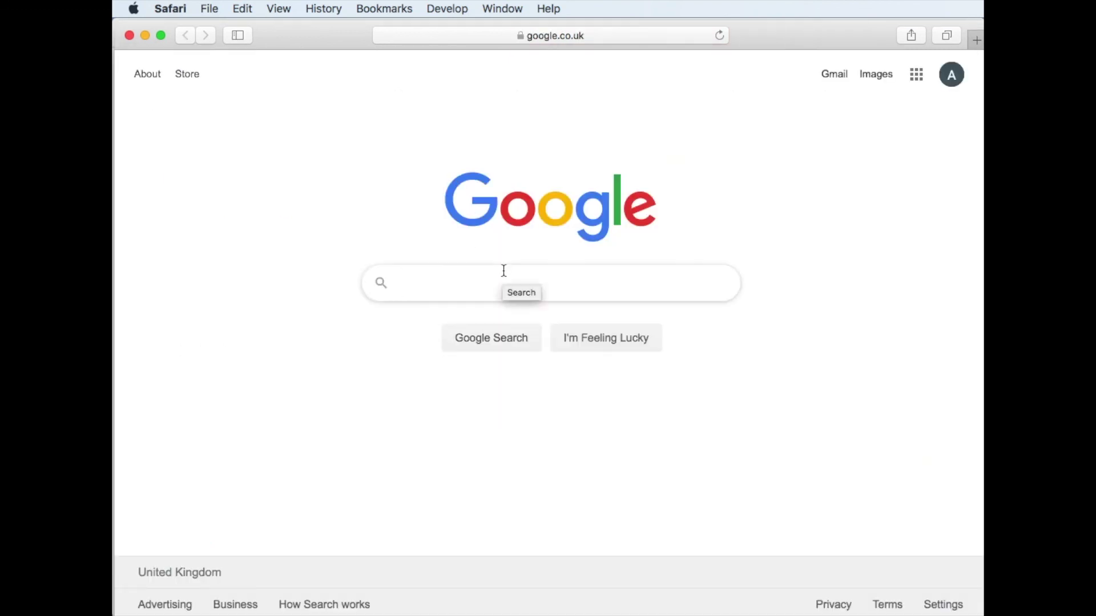
text(what )
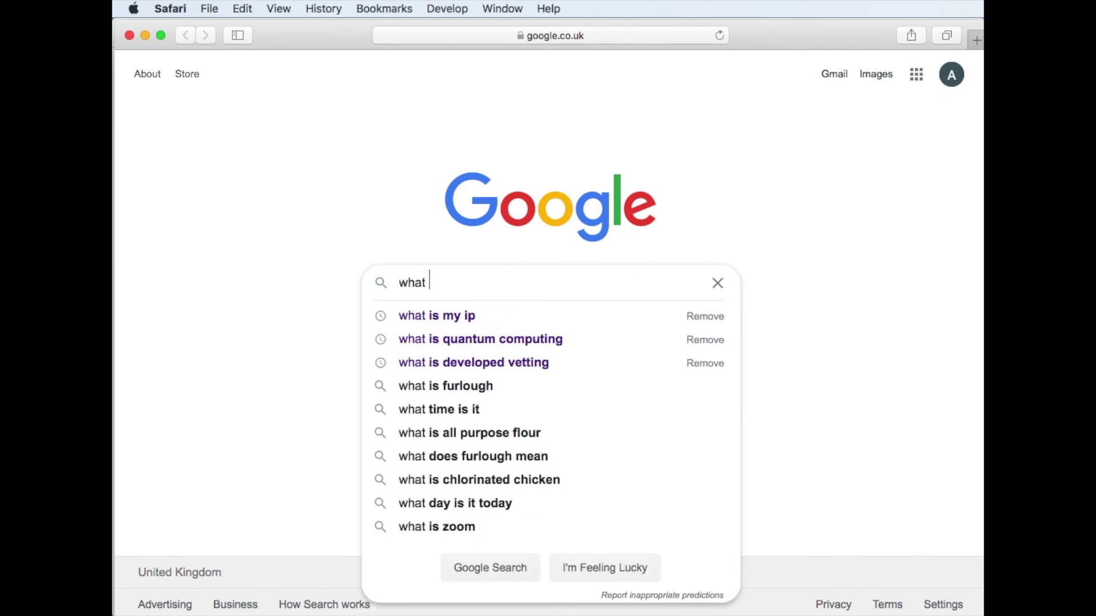
text(is my ip)
key(Return)
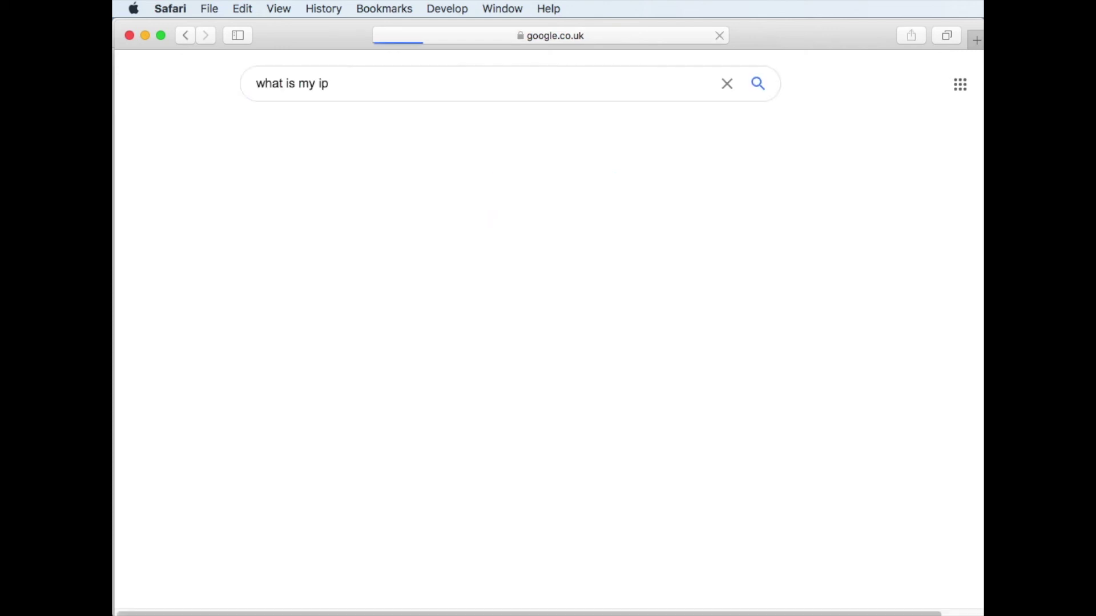
Copy the public IP address from the search results and load it in the browser with port :80 appended
drag(368, 256, 270, 255)
key(super+c)
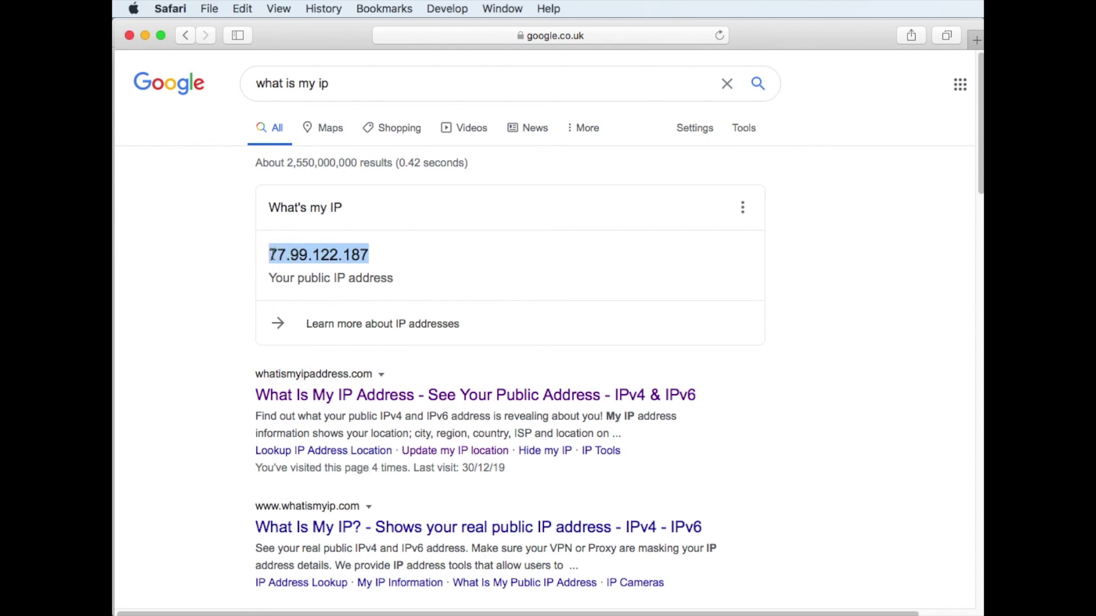
click(602, 35)
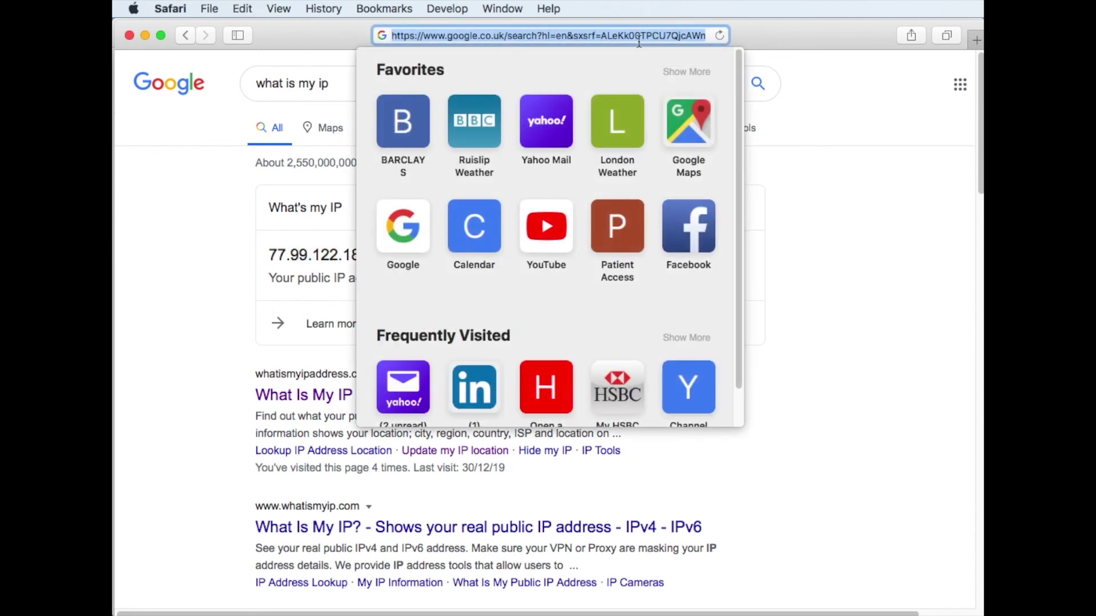
key(super+v)
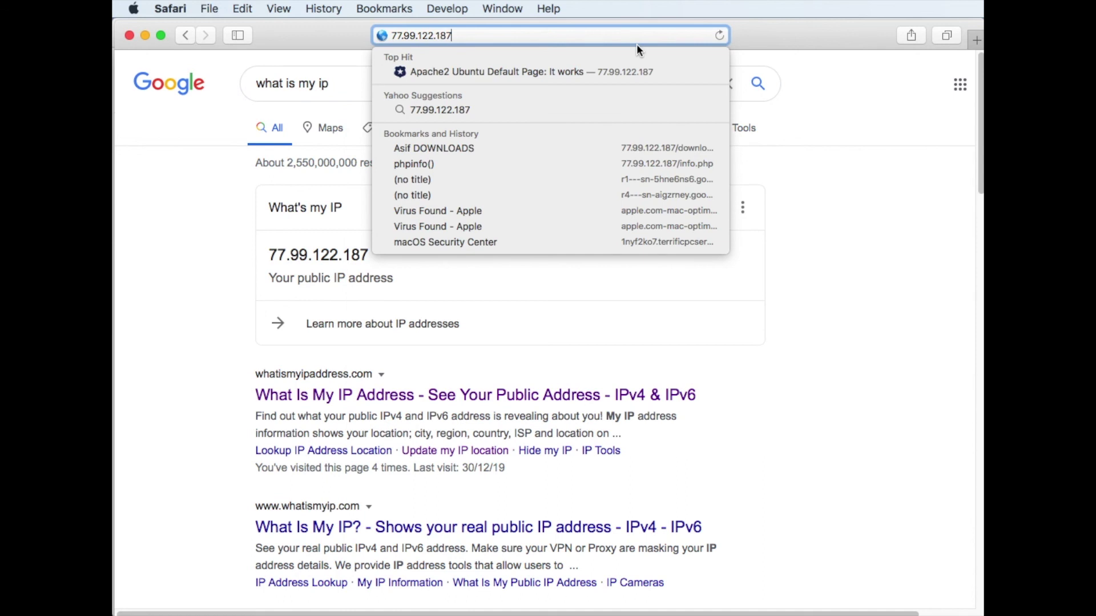
text(:)
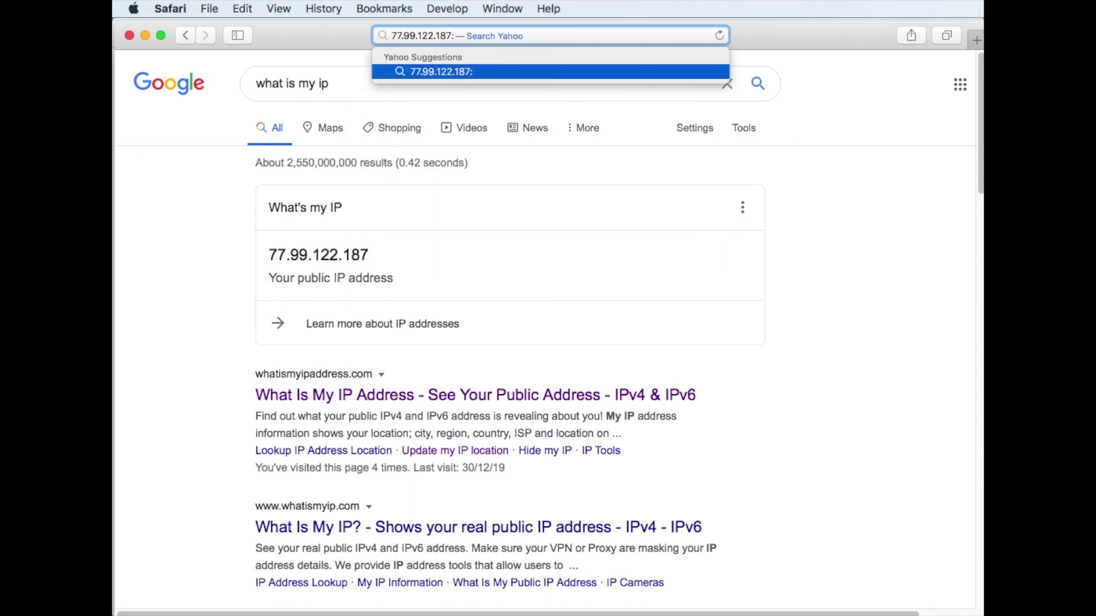
text(80)
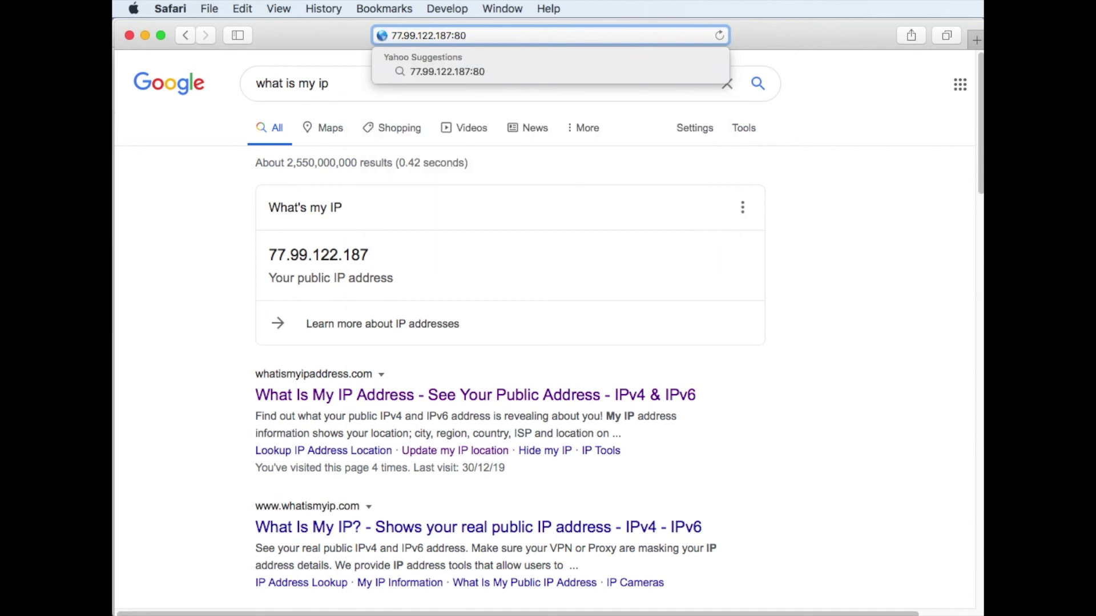
key(Return)
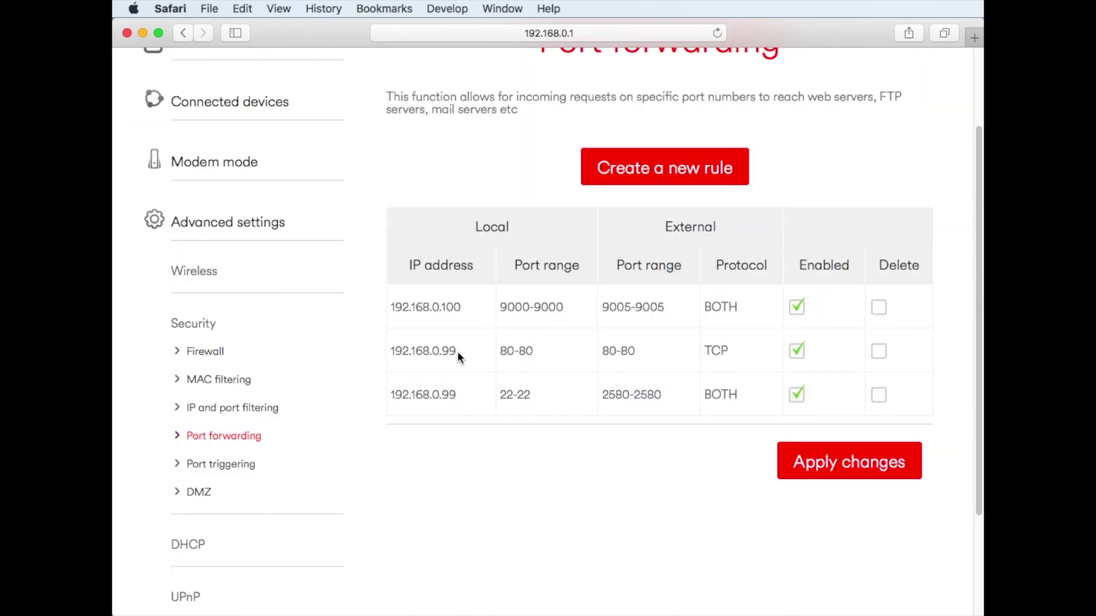
Review the local IP address of the port 80 forwarding rule, the Hub 3.0 status overview and the router's home page
drag(457, 351, 389, 352)
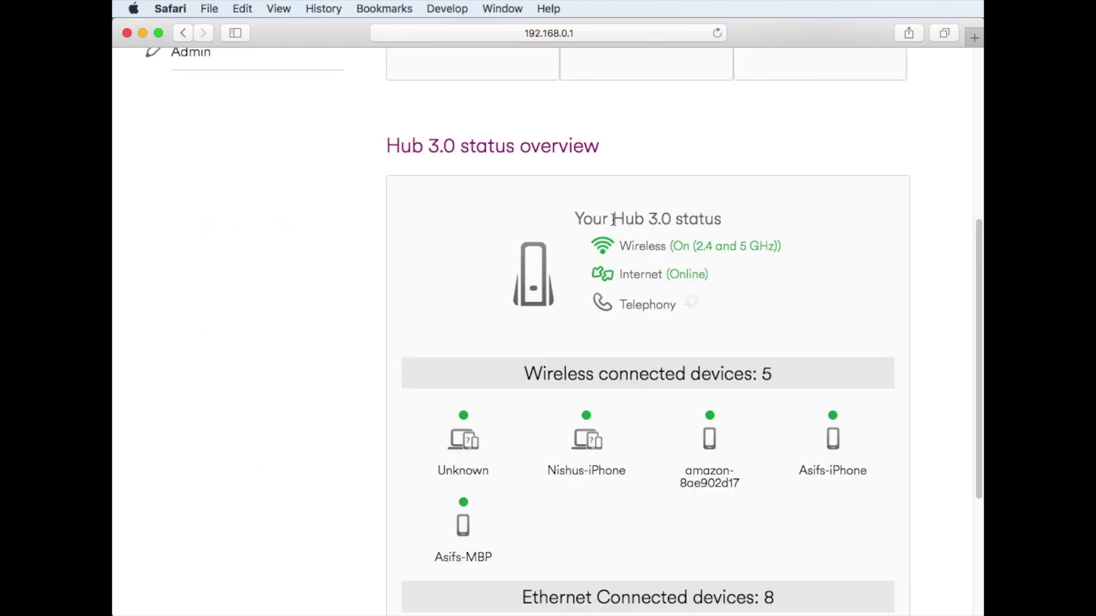
drag(575, 218, 709, 218)
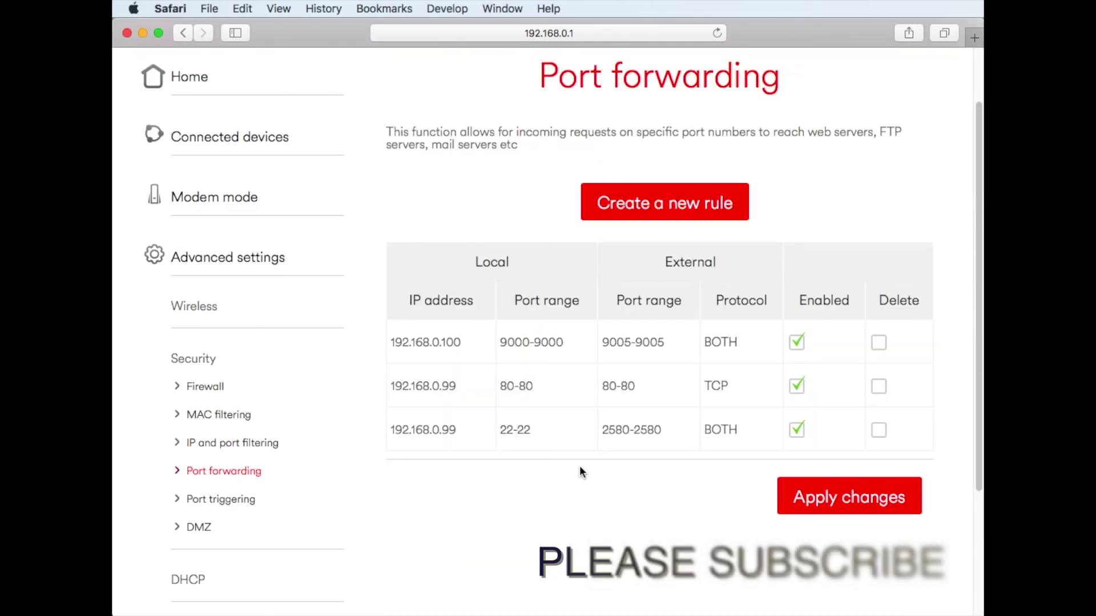
scroll(980, 352, down, 5)
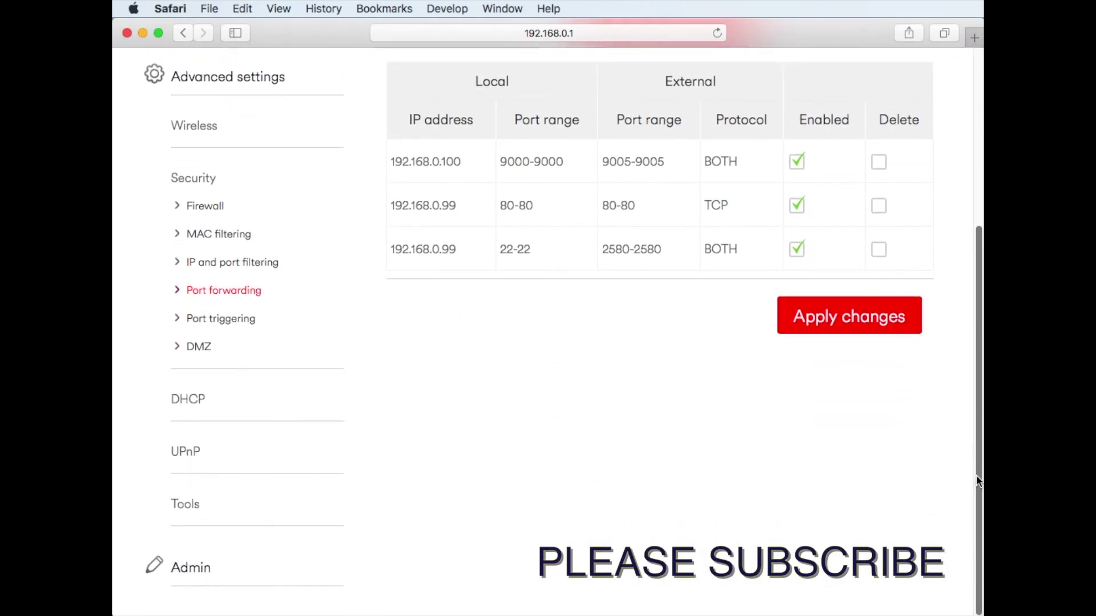
scroll(961, 376, up, 3)
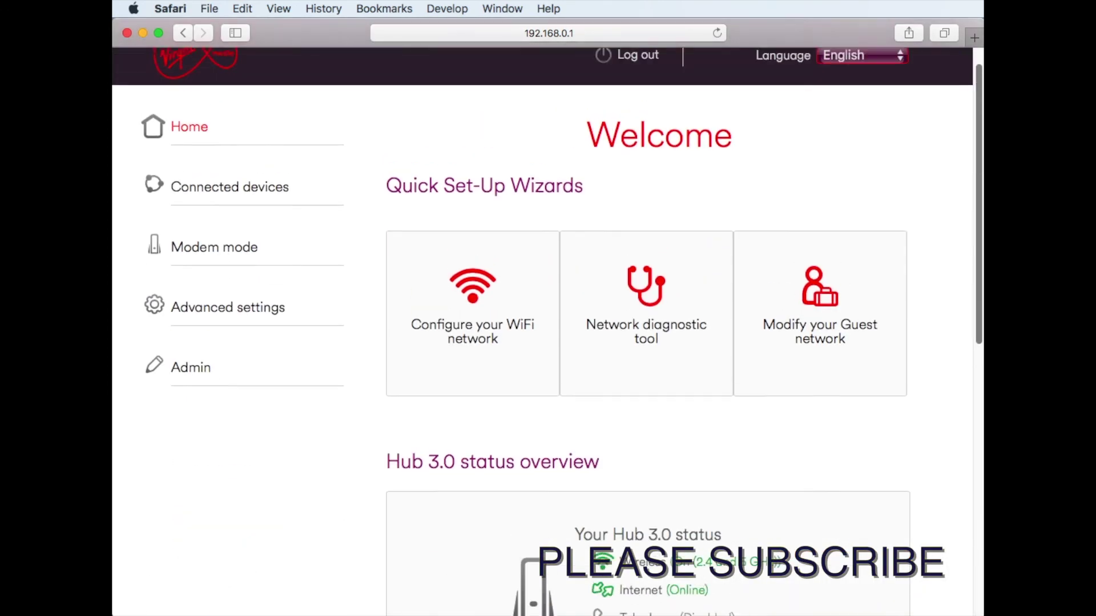
scroll(951, 216, up, 2)
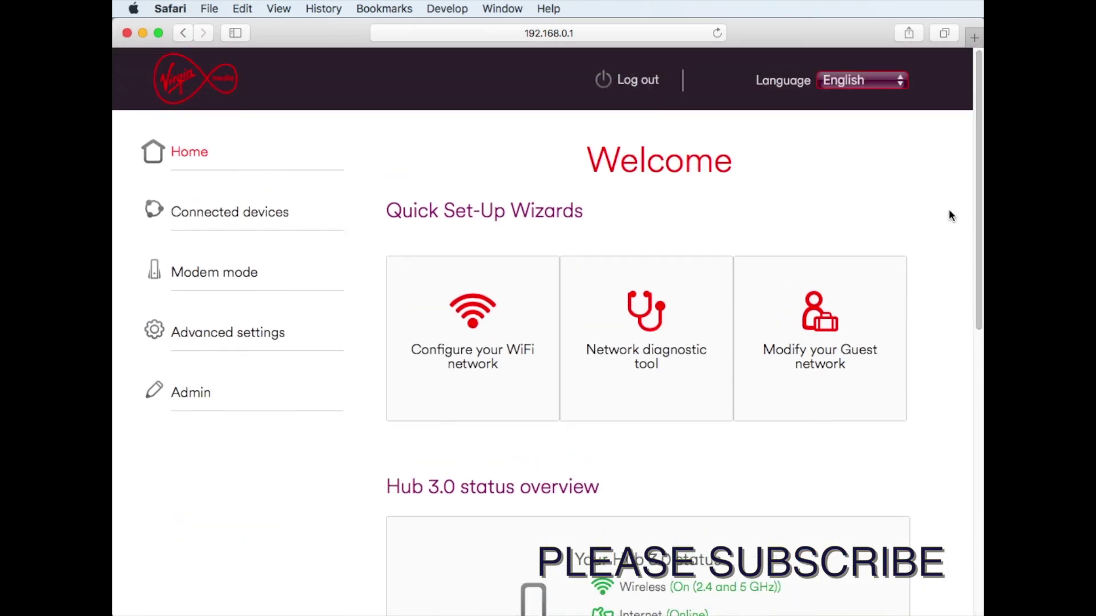